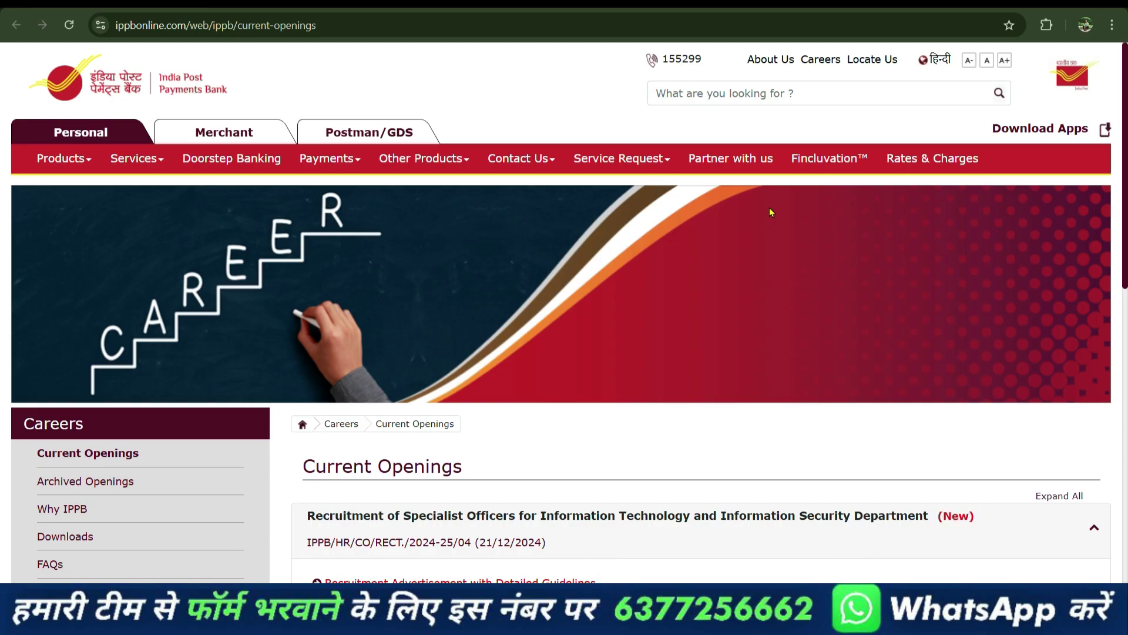
Look over the Specialist Officers recruitment on the Current Openings page and skim its advertisement PDF.
{"action": "scroll", "coordinate": [499, 309], "scroll_direction": "down", "scroll_amount": 10}
{"action": "scroll", "coordinate": [499, 308], "scroll_direction": "up", "scroll_amount": 7}
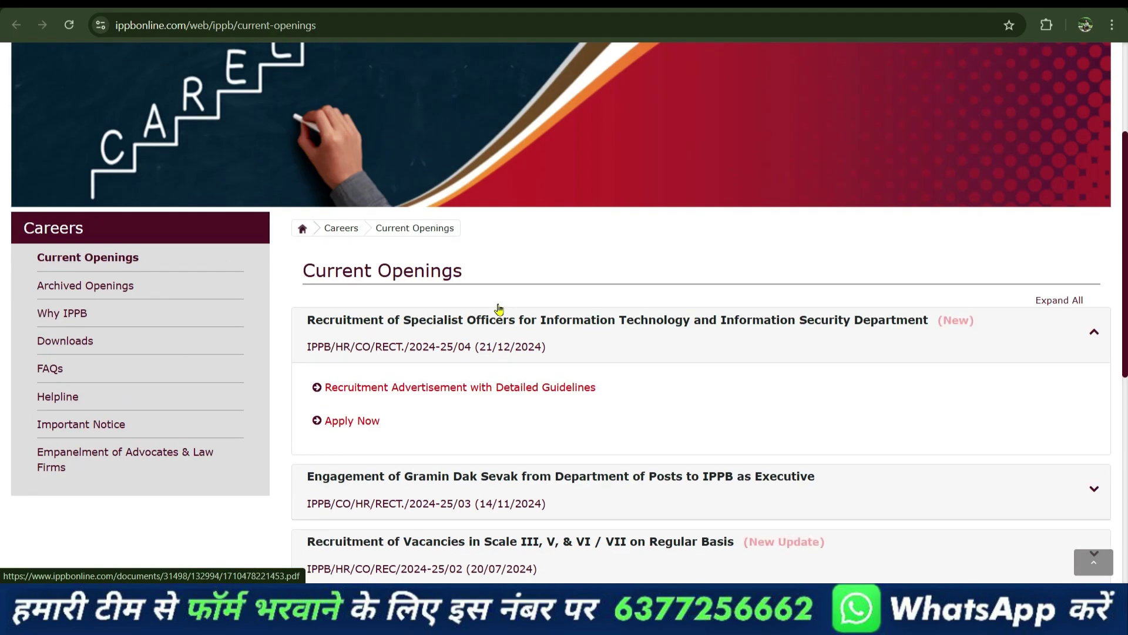
{"action": "scroll", "coordinate": [499, 308], "scroll_direction": "up", "scroll_amount": 3}
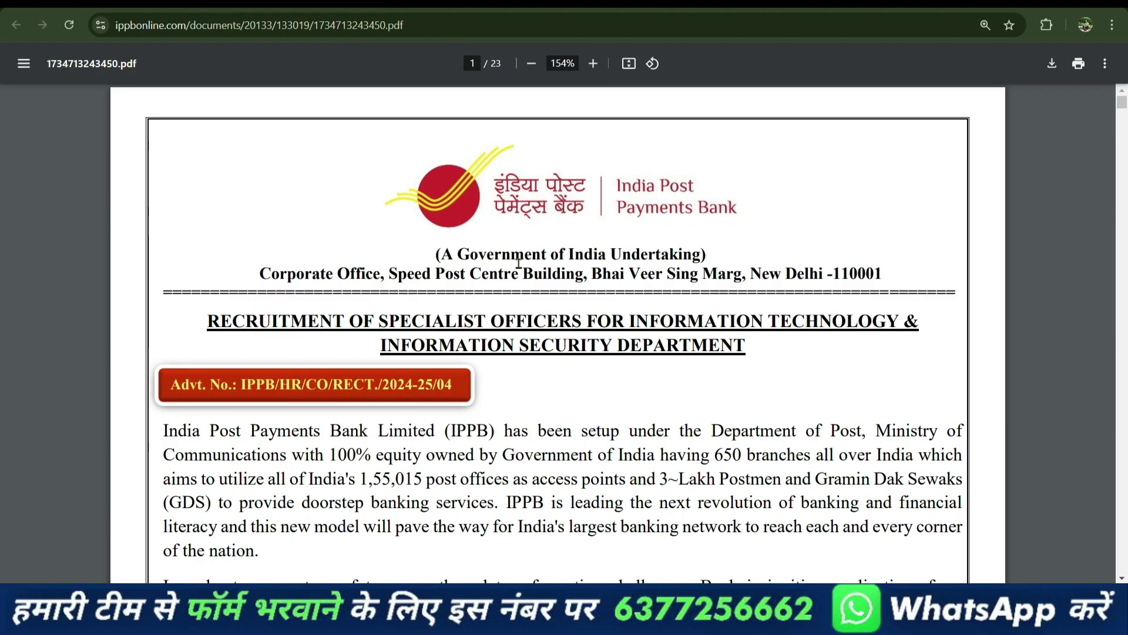
{"action": "scroll", "coordinate": [542, 298], "scroll_direction": "down", "scroll_amount": 15}
{"action": "scroll", "coordinate": [541, 298], "scroll_direction": "down", "scroll_amount": 20}
{"action": "scroll", "coordinate": [543, 302], "scroll_direction": "up", "scroll_amount": 20}
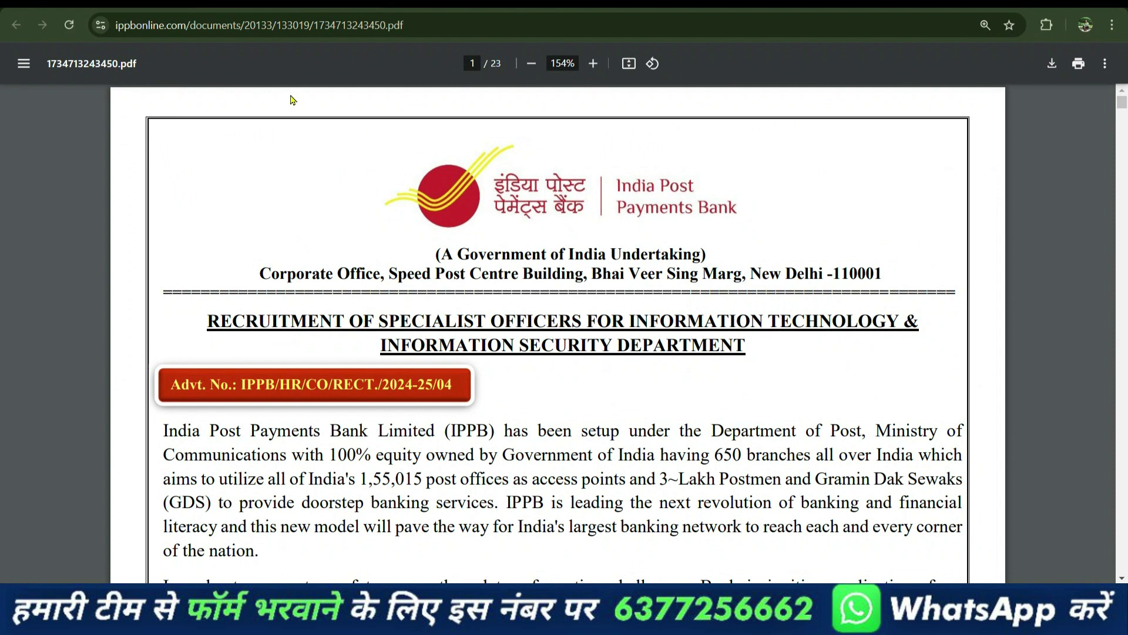
Return to the Current Openings page and review the full list of recruitment notices.
{"action": "key", "text": "alt+Left"}
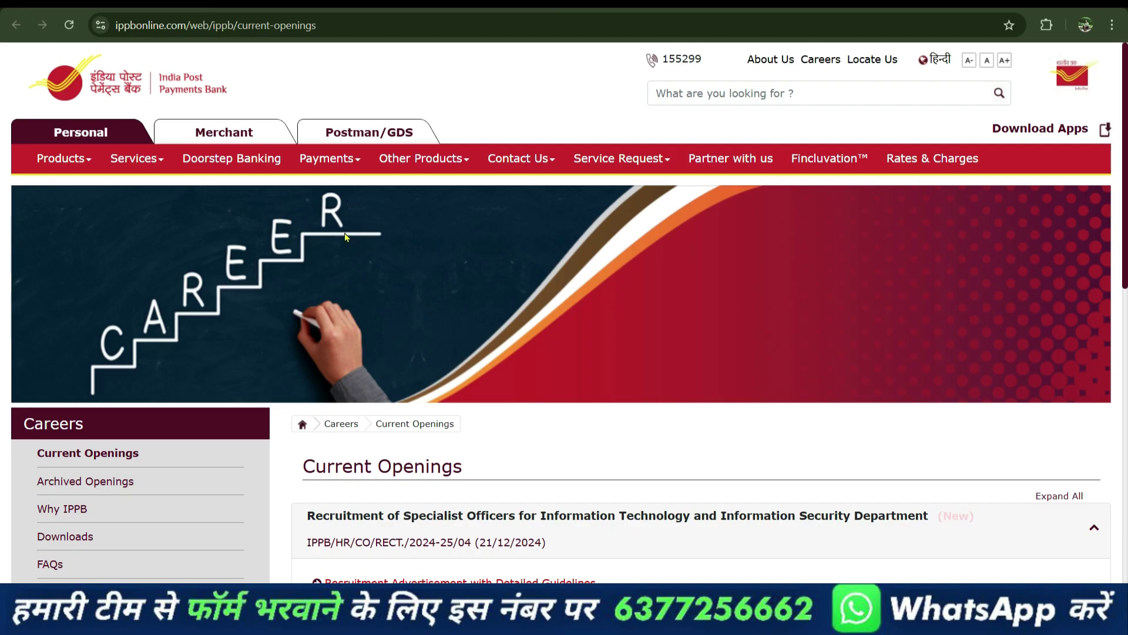
{"action": "scroll", "coordinate": [347, 234], "scroll_direction": "down", "scroll_amount": 10}
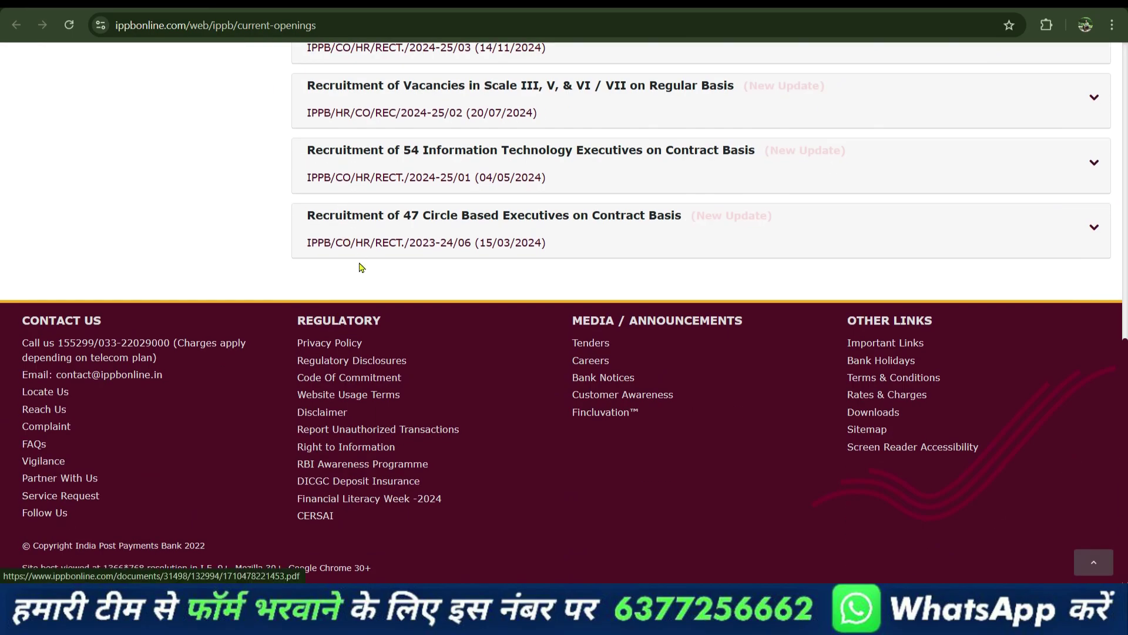
{"action": "scroll", "coordinate": [365, 279], "scroll_direction": "up", "scroll_amount": 10}
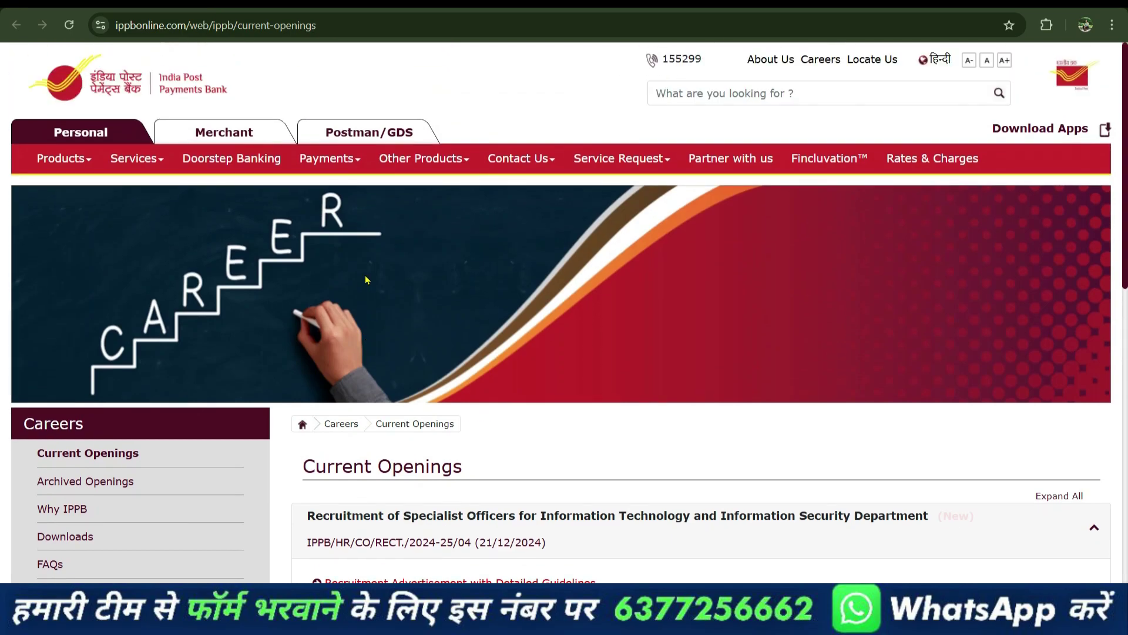
{"action": "scroll", "coordinate": [365, 279], "scroll_direction": "down", "scroll_amount": 10}
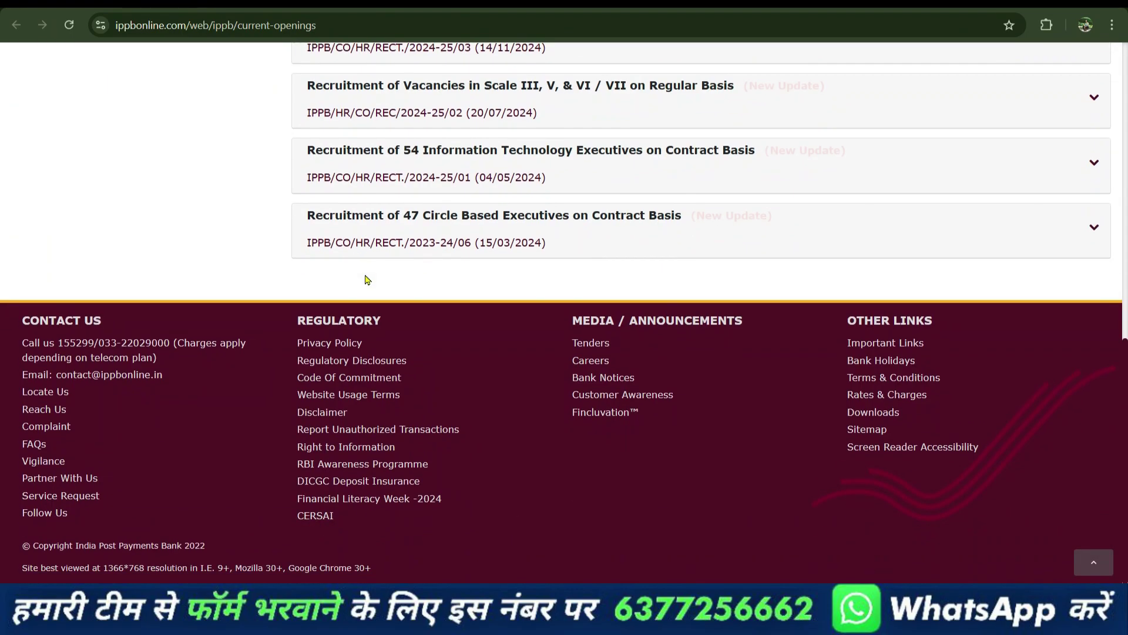
{"action": "scroll", "coordinate": [365, 279], "scroll_direction": "up", "scroll_amount": 10}
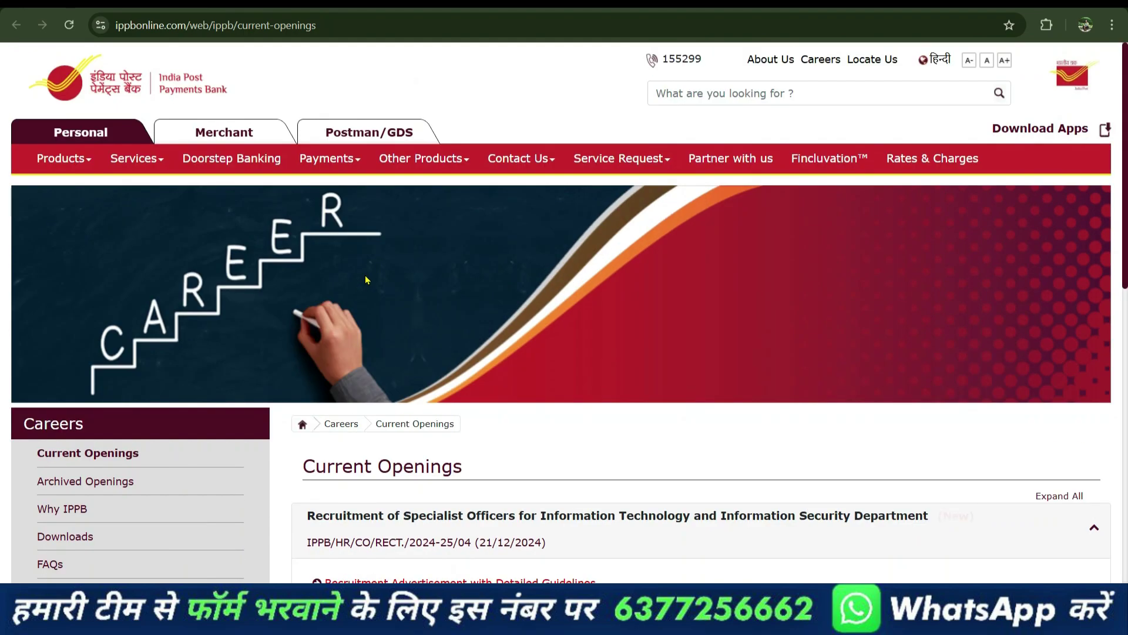
{"action": "scroll", "coordinate": [365, 279], "scroll_direction": "down", "scroll_amount": 10}
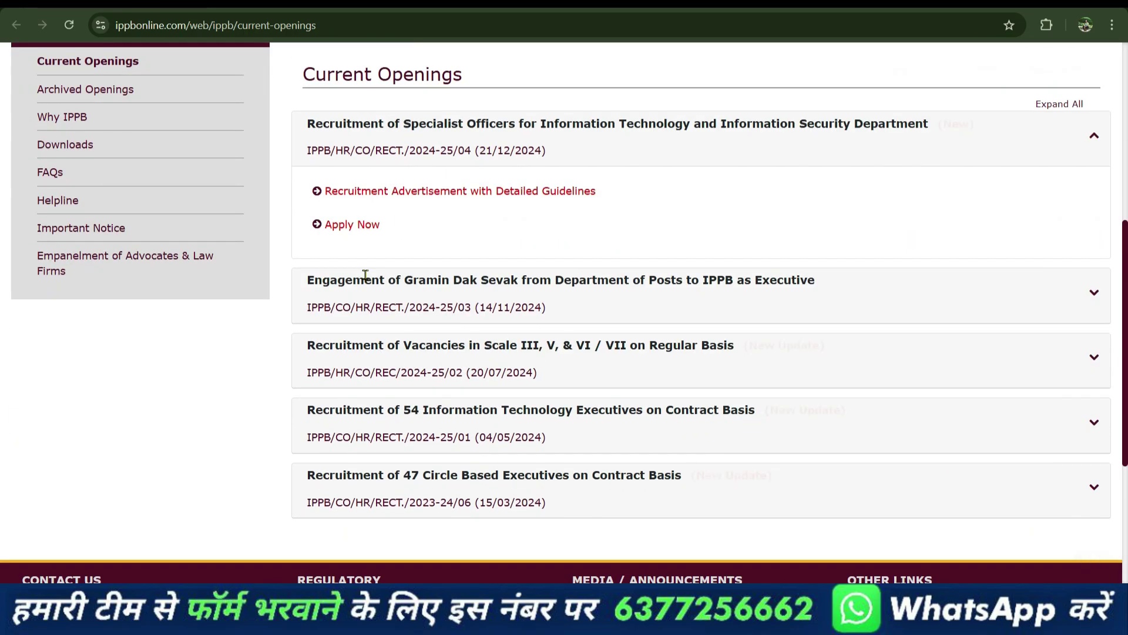
{"action": "scroll", "coordinate": [365, 279], "scroll_direction": "up", "scroll_amount": 10}
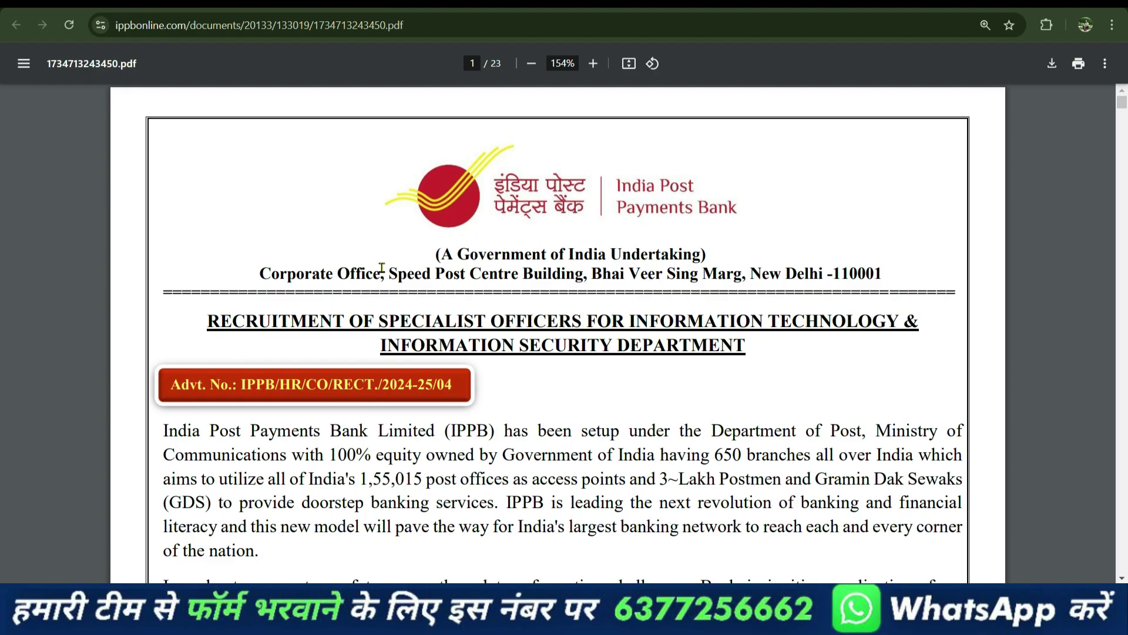
Read the advertisement's introduction and important dates, highlighting the application start date in the introductory text.
{"action": "scroll", "coordinate": [381, 267], "scroll_direction": "down", "scroll_amount": 3}
{"action": "scroll", "coordinate": [508, 242], "scroll_direction": "up", "scroll_amount": 3}
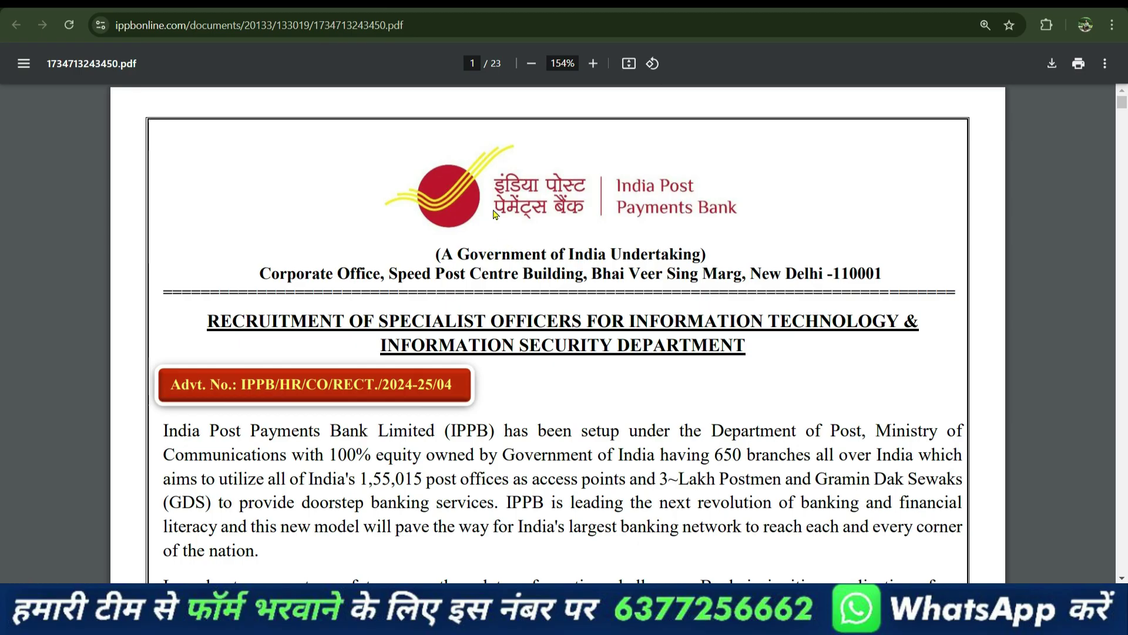
{"action": "scroll", "coordinate": [494, 214], "scroll_direction": "down", "scroll_amount": 6}
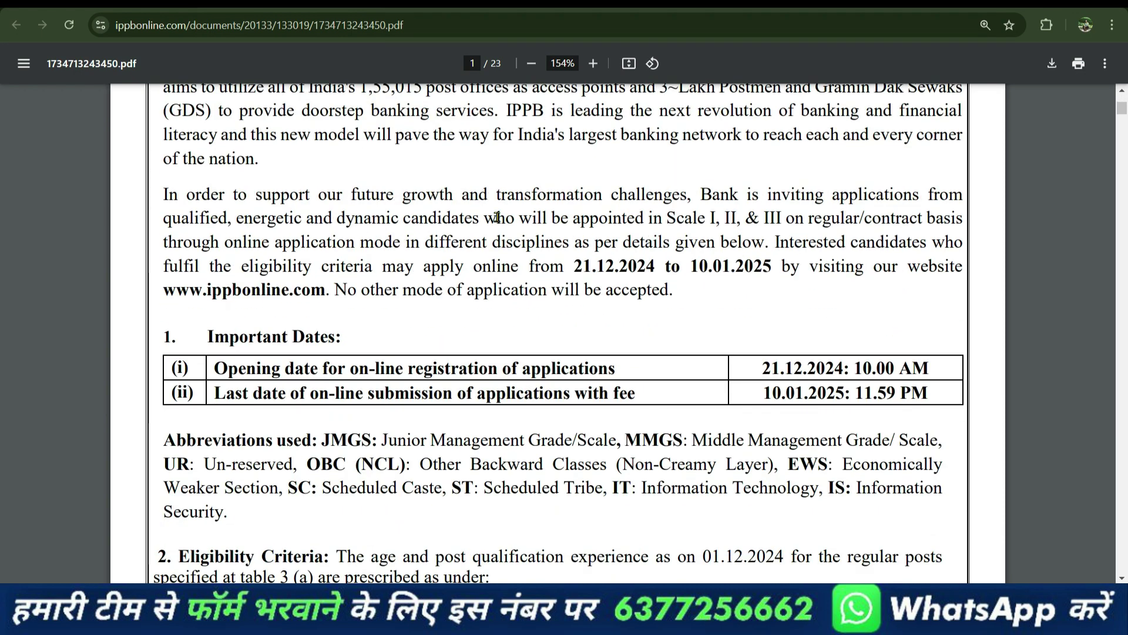
{"action": "scroll", "coordinate": [497, 217], "scroll_direction": "up", "scroll_amount": 6}
{"action": "scroll", "coordinate": [504, 244], "scroll_direction": "down", "scroll_amount": 3}
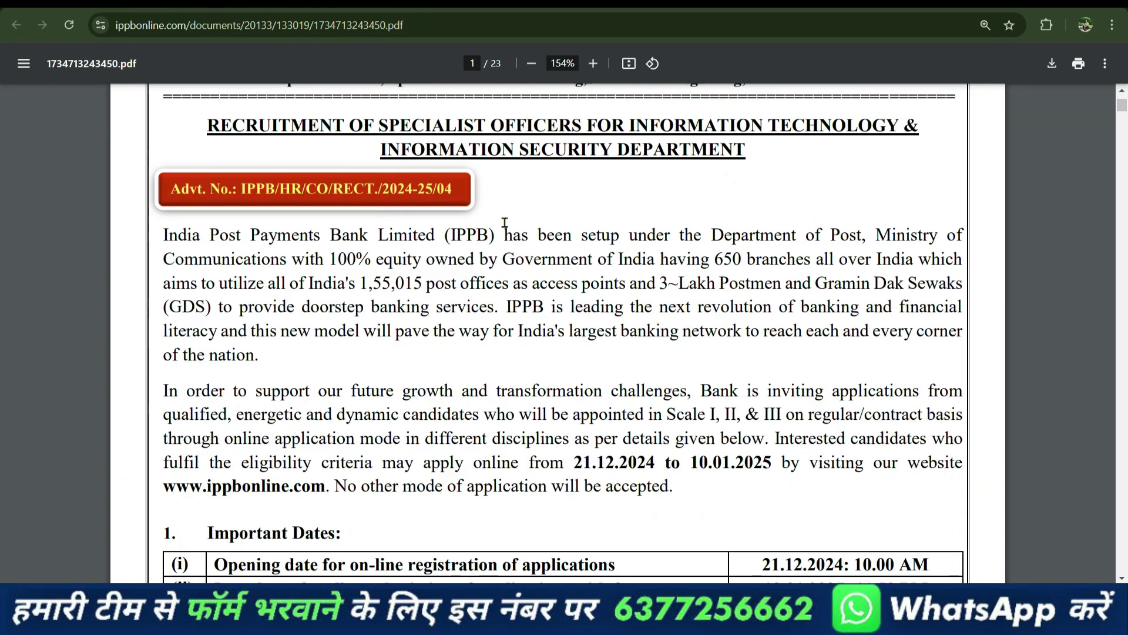
{"action": "scroll", "coordinate": [349, 297], "scroll_direction": "down", "scroll_amount": 3}
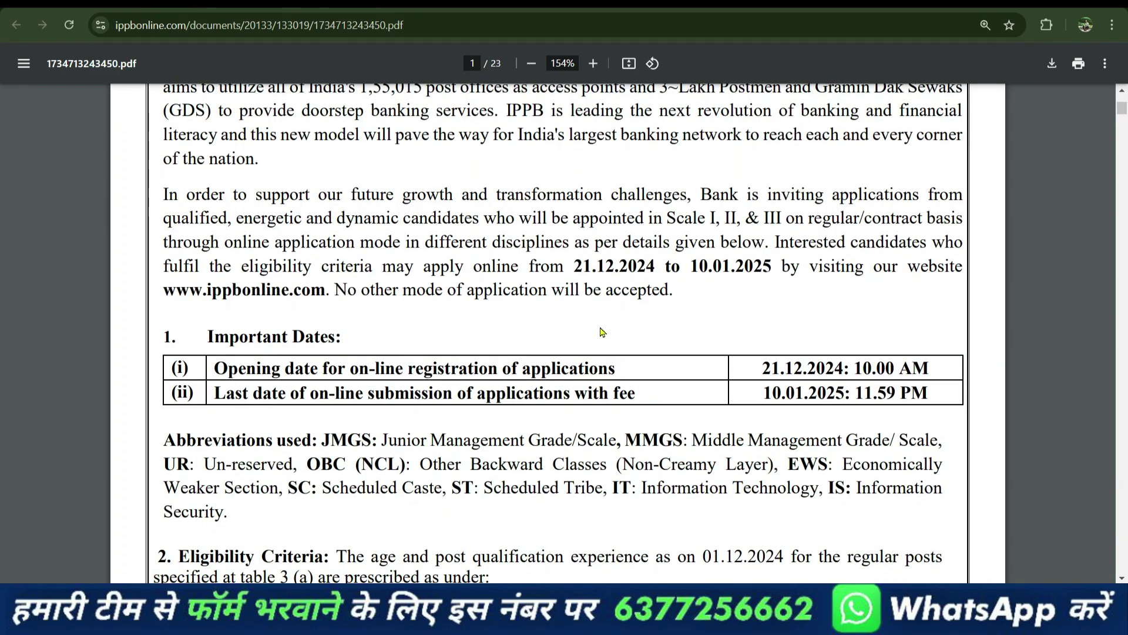
{"action": "left_click_drag", "start_coordinate": [577, 267], "coordinate": [654, 267]}
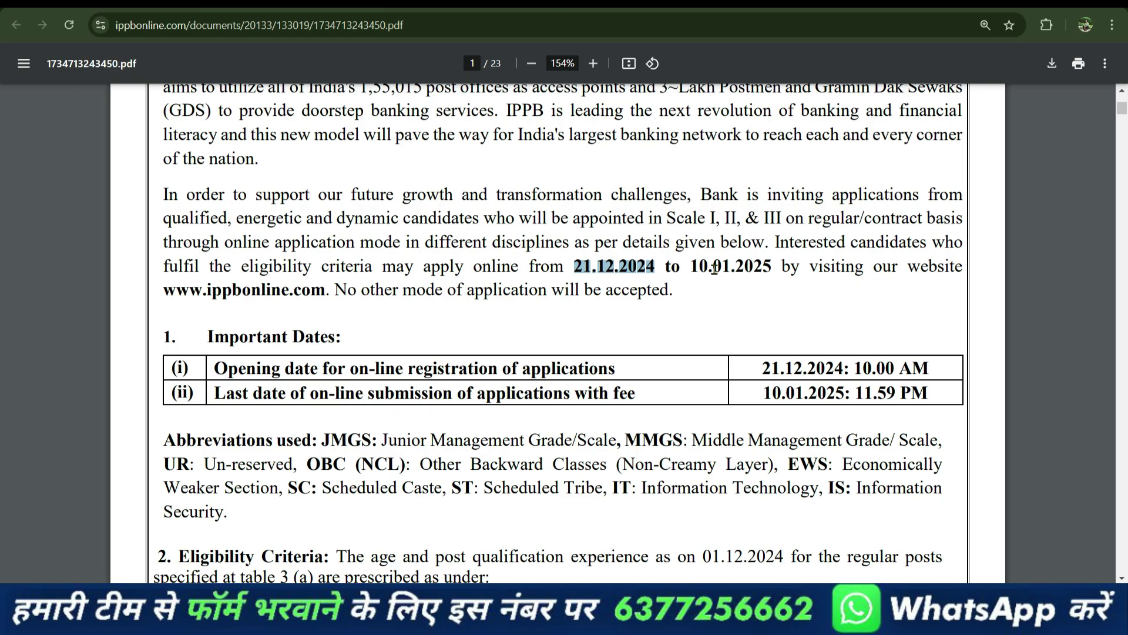
Review the age and experience tables under Eligibility Criteria, highlighting the Assistant Manager's experience requirement.
{"action": "scroll", "coordinate": [218, 187], "scroll_direction": "down", "scroll_amount": 7}
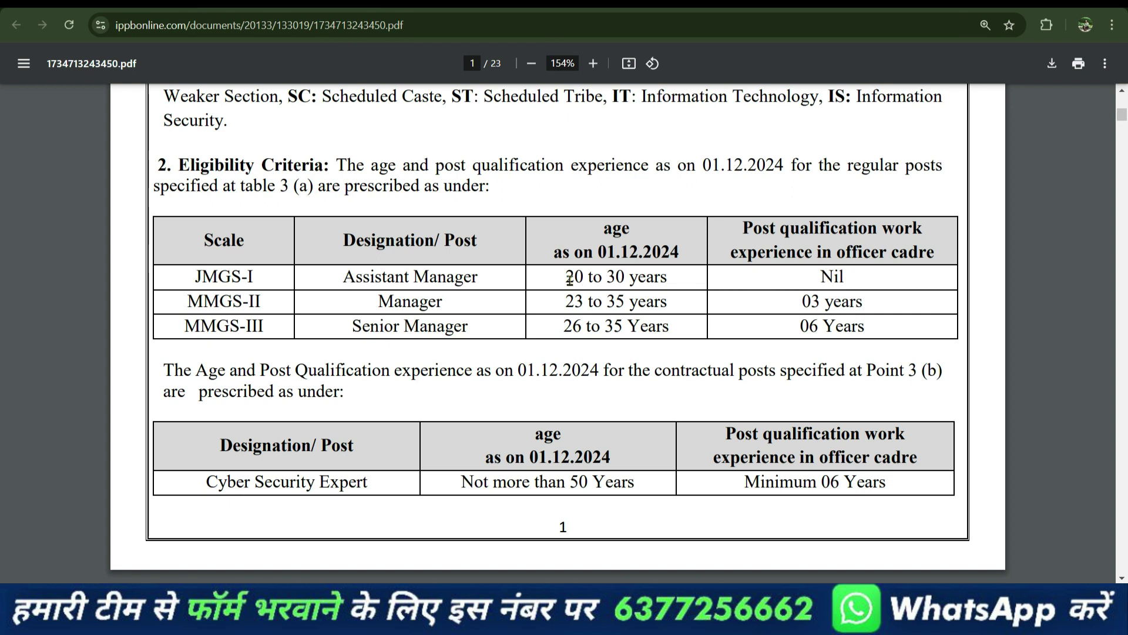
{"action": "double_click", "coordinate": [827, 278]}
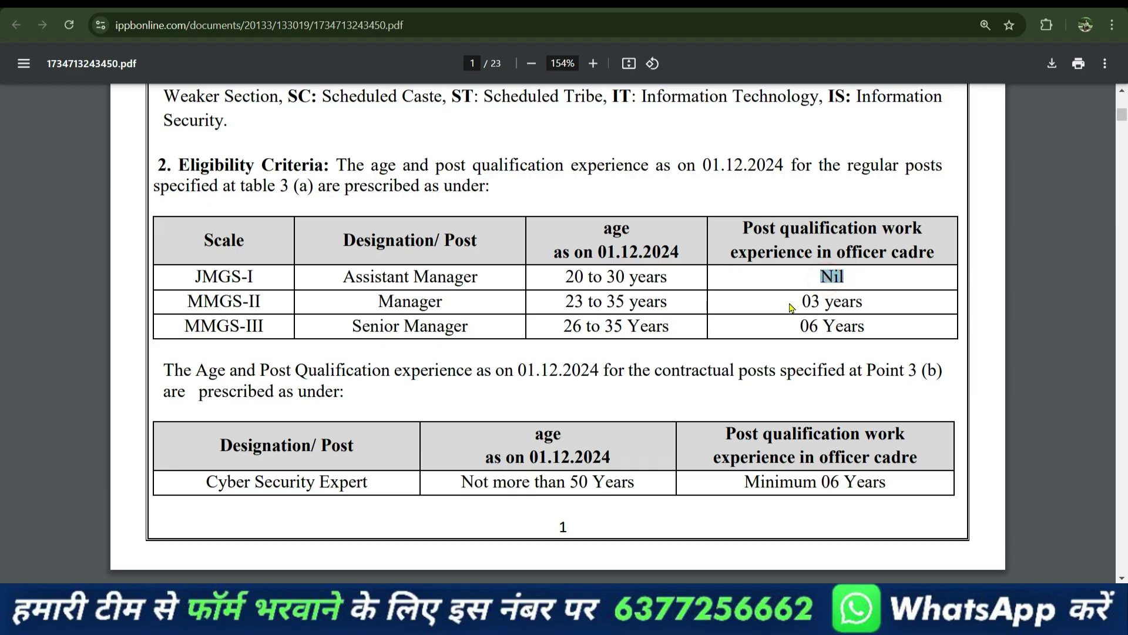
{"action": "scroll", "coordinate": [617, 320], "scroll_direction": "down", "scroll_amount": 3}
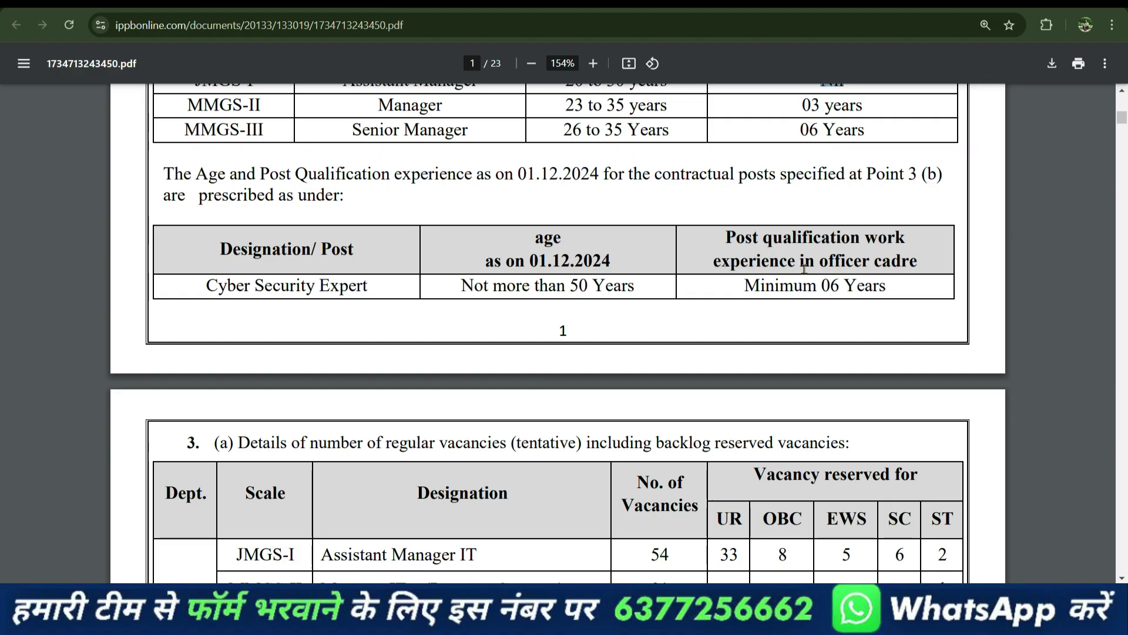
Examine the regular vacancies table in section 3(a), highlighting the number of vacancies for Assistant Manager IT.
{"action": "scroll", "coordinate": [435, 343], "scroll_direction": "down", "scroll_amount": 3}
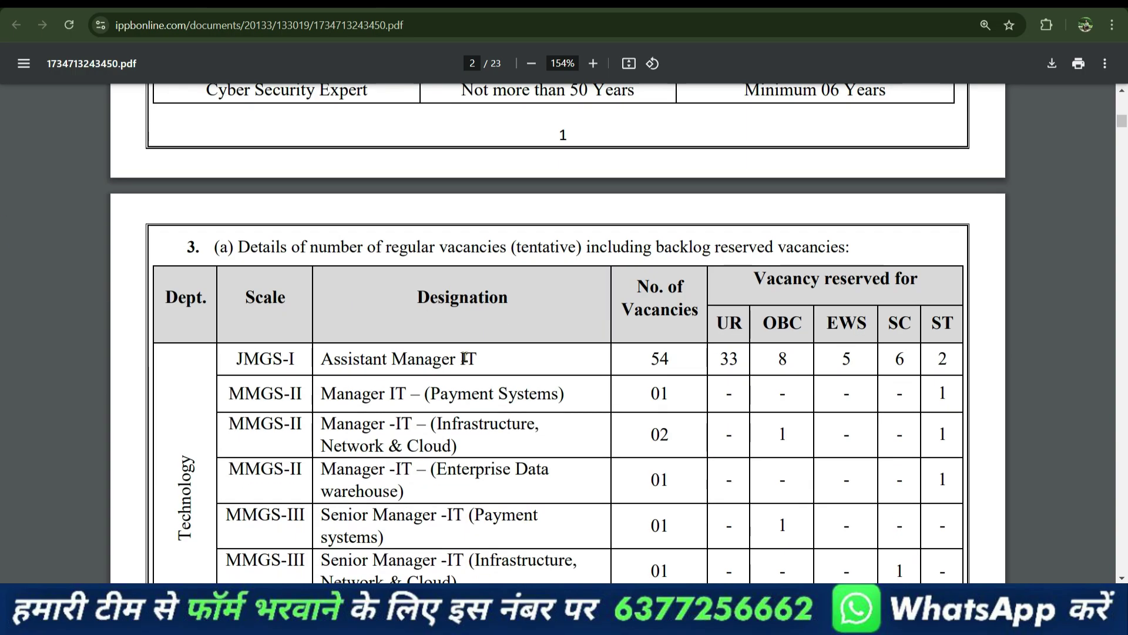
{"action": "scroll", "coordinate": [328, 370], "scroll_direction": "down", "scroll_amount": 3}
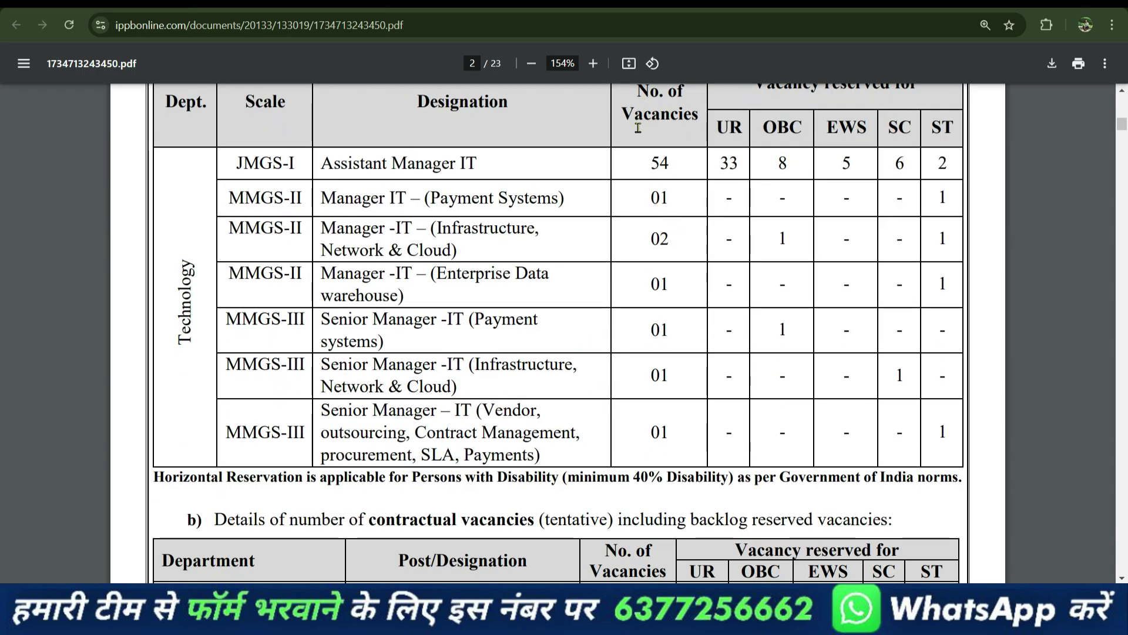
{"action": "left_click_drag", "start_coordinate": [649, 164], "coordinate": [671, 171]}
Read the Assistant Manager - IT minimum eligibility criteria, highlighting the position, part of the engineering qualifications and the experience note.
{"action": "scroll", "coordinate": [630, 326], "scroll_direction": "down", "scroll_amount": 10}
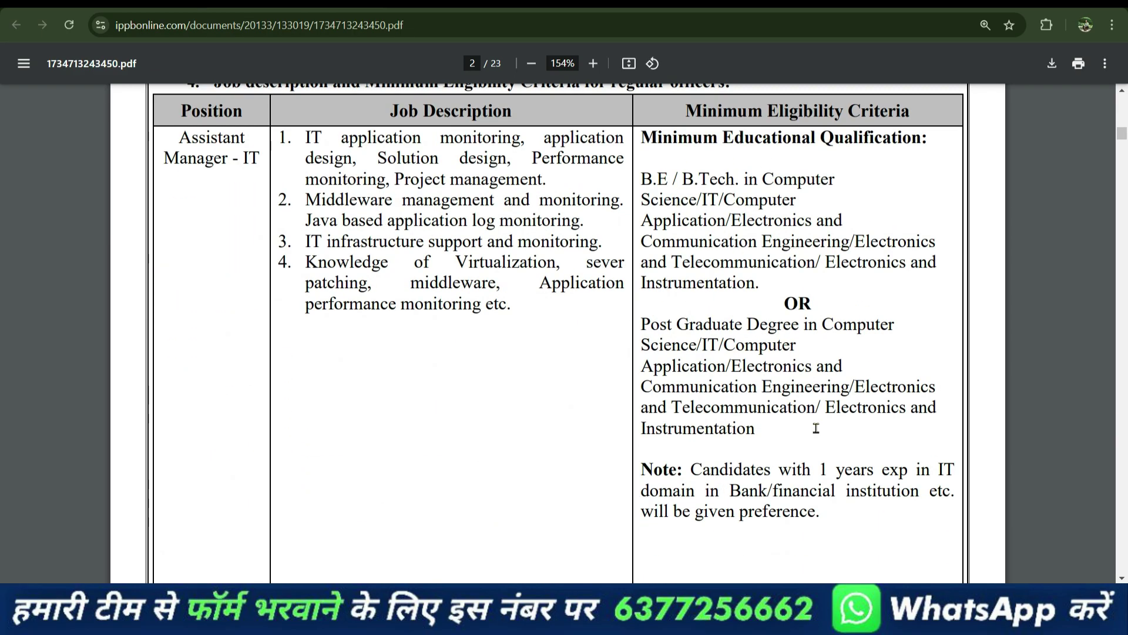
{"action": "left_click_drag", "start_coordinate": [181, 138], "coordinate": [234, 159]}
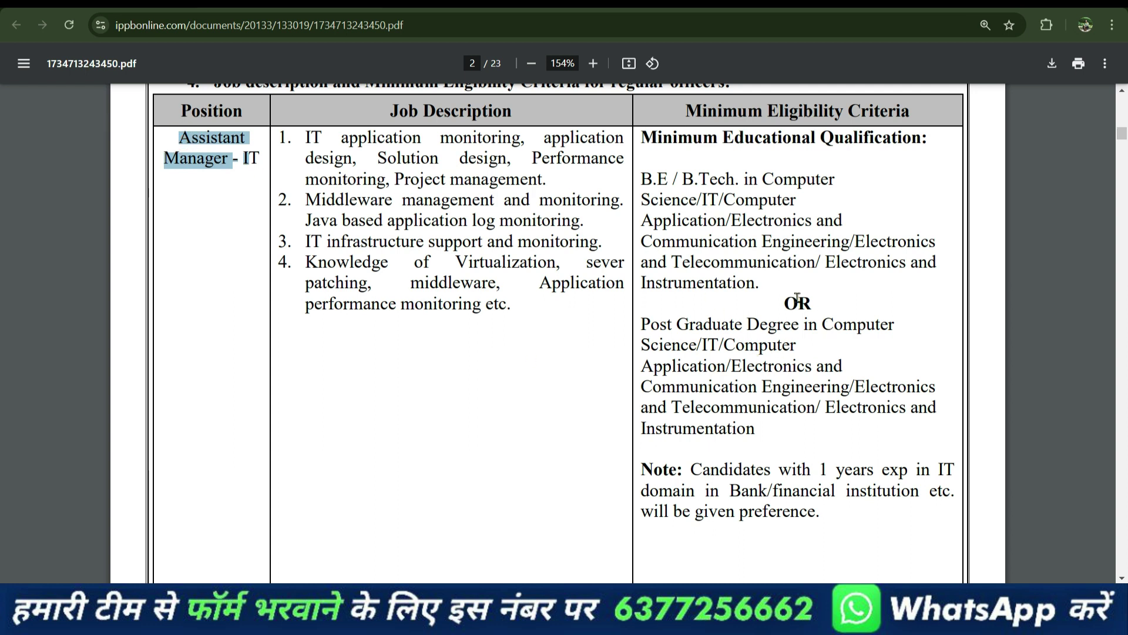
{"action": "scroll", "coordinate": [768, 365], "scroll_direction": "down", "scroll_amount": 5}
{"action": "scroll", "coordinate": [814, 195], "scroll_direction": "up", "scroll_amount": 5}
{"action": "left_click", "coordinate": [504, 405]}
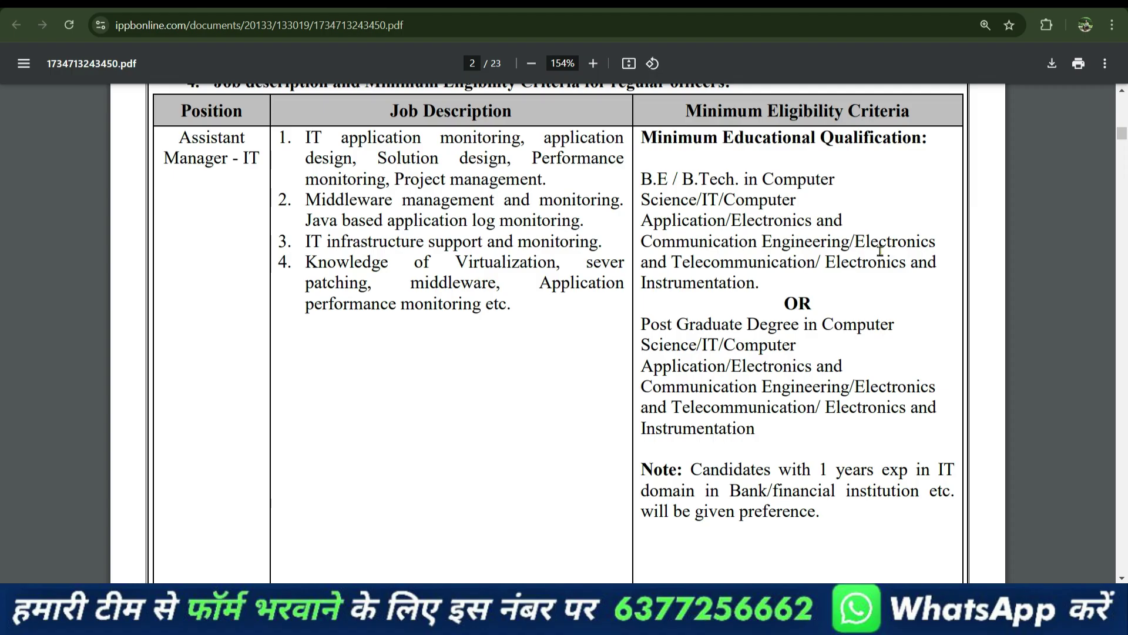
{"action": "left_click_drag", "start_coordinate": [792, 244], "coordinate": [864, 278]}
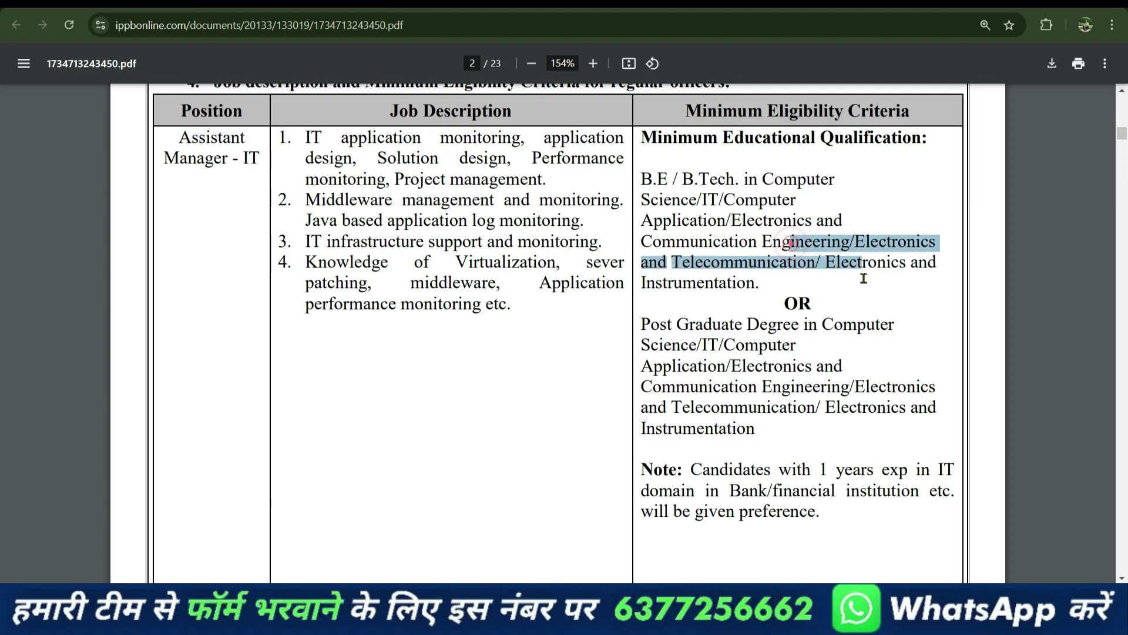
{"action": "scroll", "coordinate": [819, 368], "scroll_direction": "down", "scroll_amount": 3}
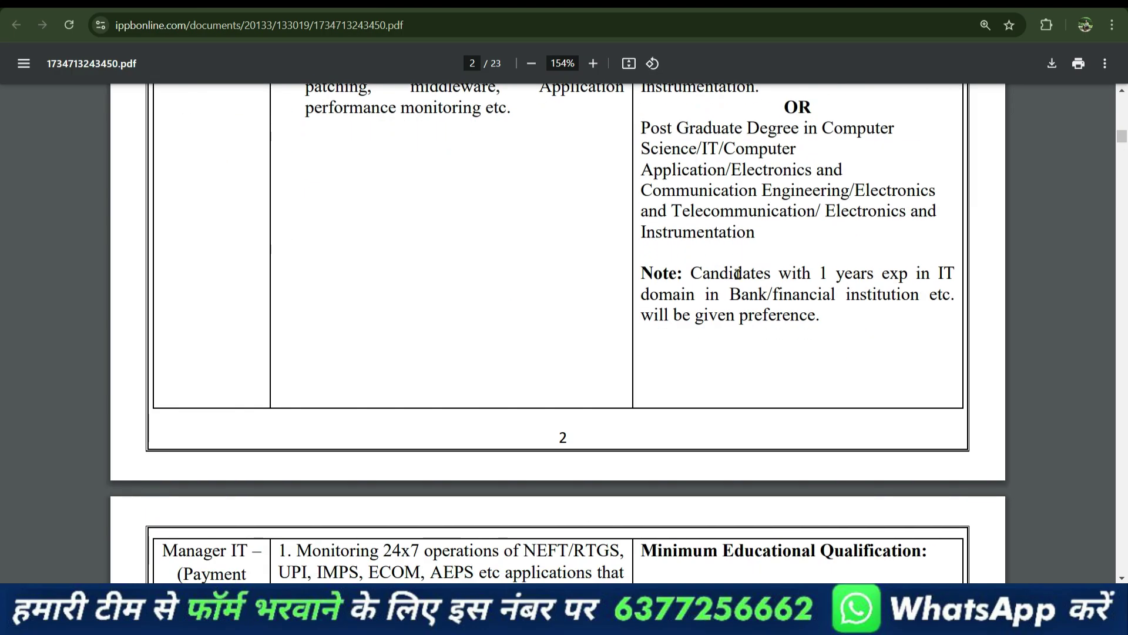
{"action": "left_click_drag", "start_coordinate": [821, 272], "coordinate": [908, 274]}
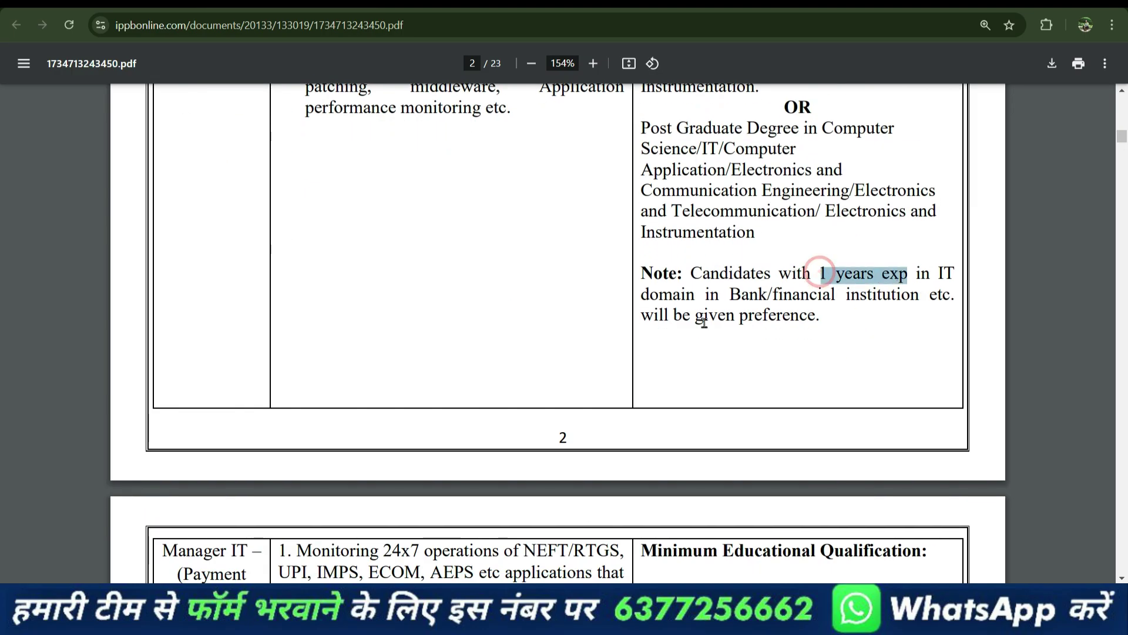
{"action": "double_click", "coordinate": [668, 294]}
Skim the job descriptions, qualifications and experience requirements for the Manager and Senior Manager IT positions.
{"action": "scroll", "coordinate": [674, 310], "scroll_direction": "down", "scroll_amount": 10}
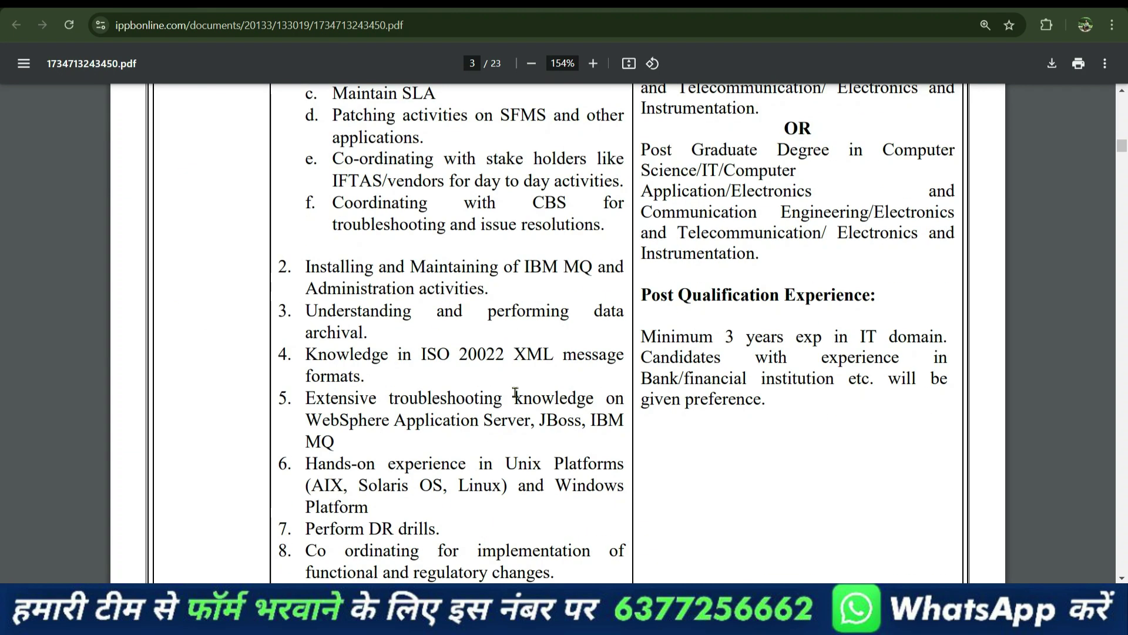
{"action": "scroll", "coordinate": [657, 374], "scroll_direction": "down", "scroll_amount": 3}
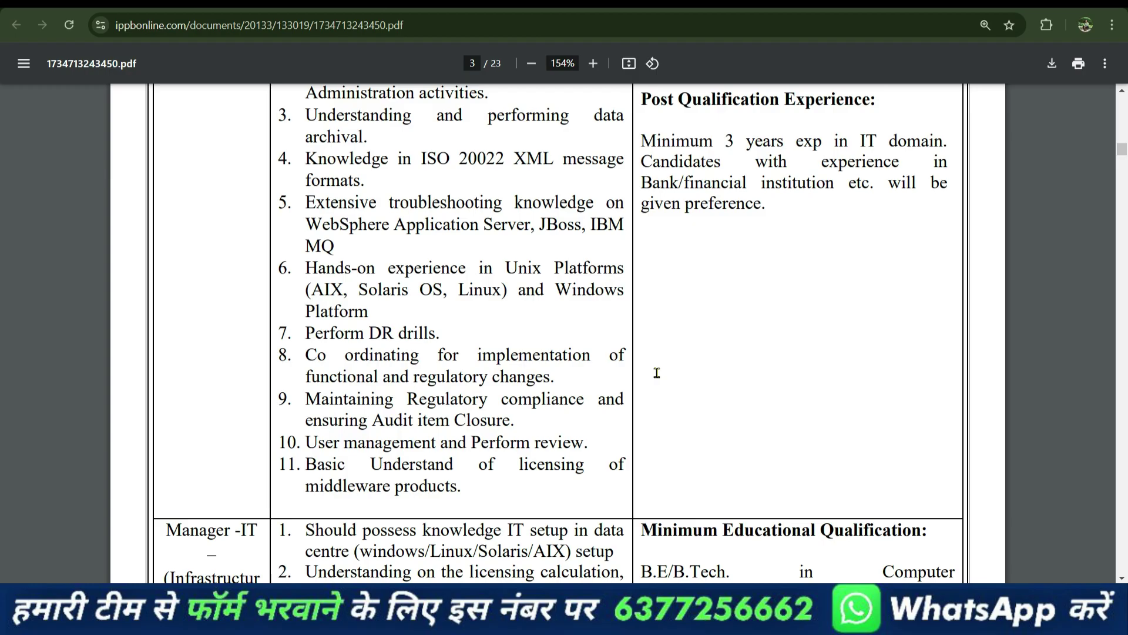
{"action": "scroll", "coordinate": [590, 395], "scroll_direction": "down", "scroll_amount": 12}
{"action": "scroll", "coordinate": [584, 398], "scroll_direction": "down", "scroll_amount": 3}
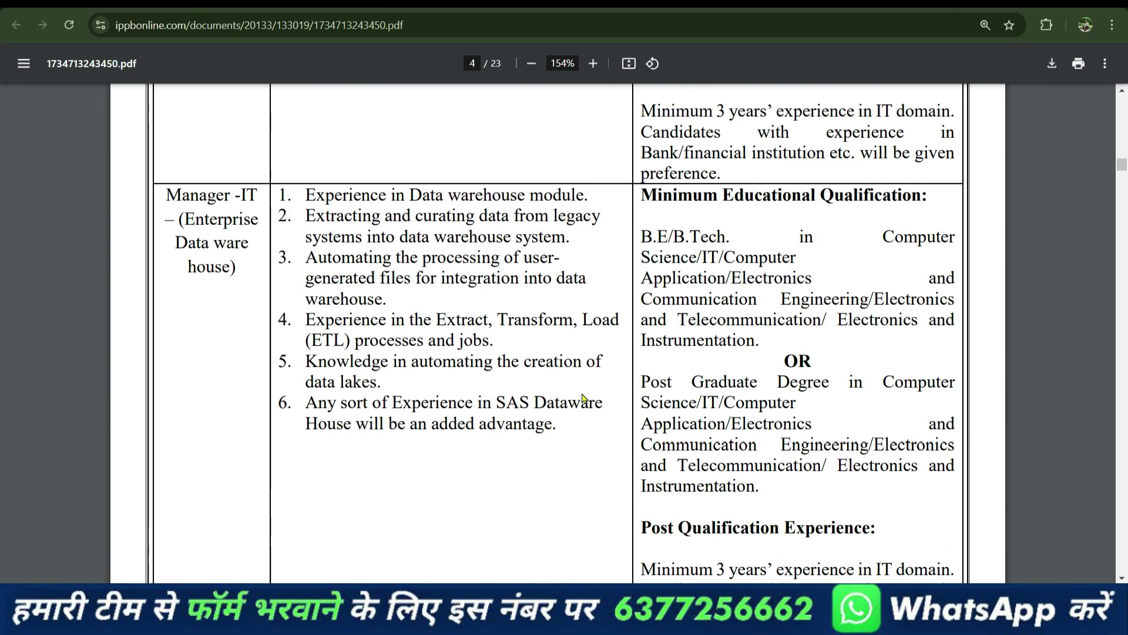
{"action": "scroll", "coordinate": [584, 398], "scroll_direction": "down", "scroll_amount": 3}
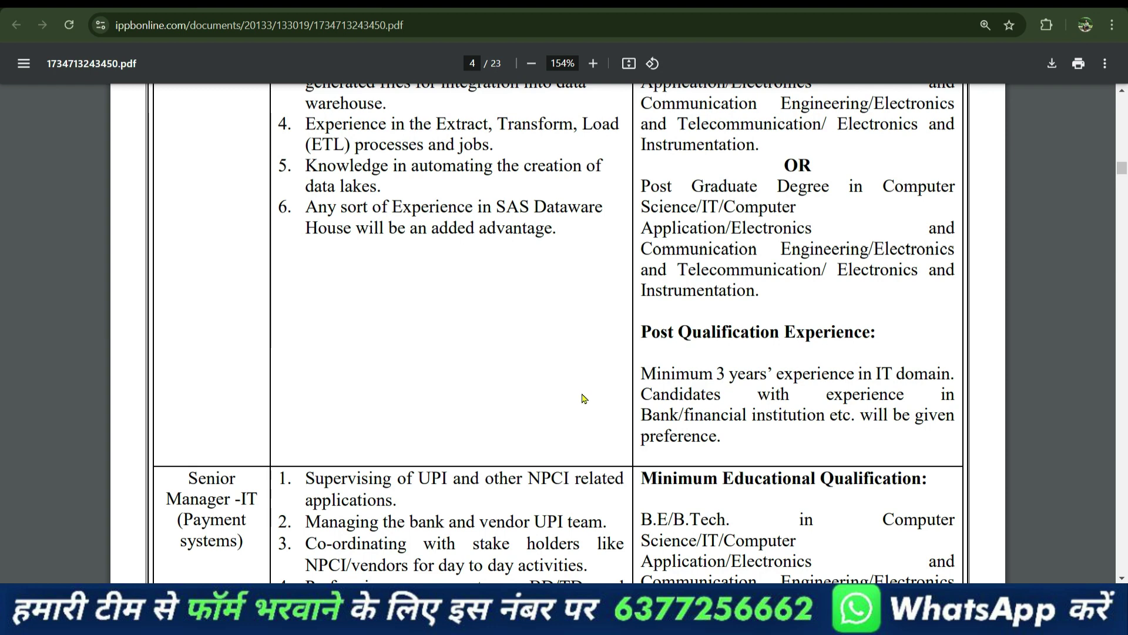
{"action": "scroll", "coordinate": [584, 399], "scroll_direction": "down", "scroll_amount": 17}
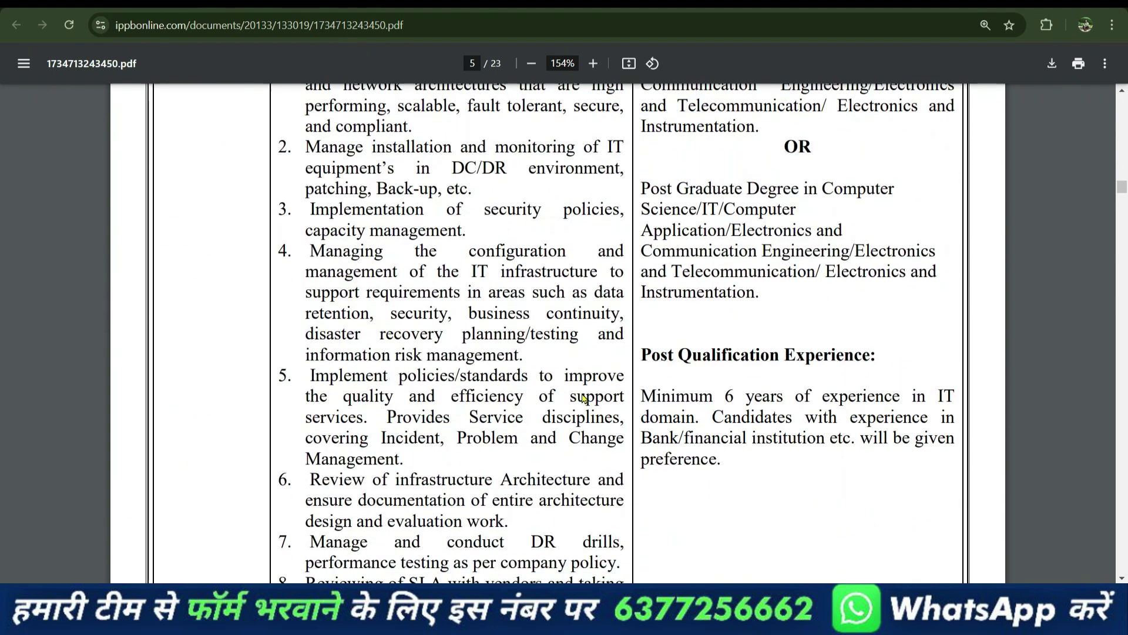
Find the Application Fee section on page 7 and highlight the fees for SC/ST/PWD and for all other applicants.
{"action": "scroll", "coordinate": [583, 399], "scroll_direction": "down", "scroll_amount": 15}
{"action": "scroll", "coordinate": [584, 399], "scroll_direction": "down", "scroll_amount": 20}
{"action": "scroll", "coordinate": [583, 399], "scroll_direction": "down", "scroll_amount": 7}
{"action": "scroll", "coordinate": [262, 310], "scroll_direction": "up", "scroll_amount": 4}
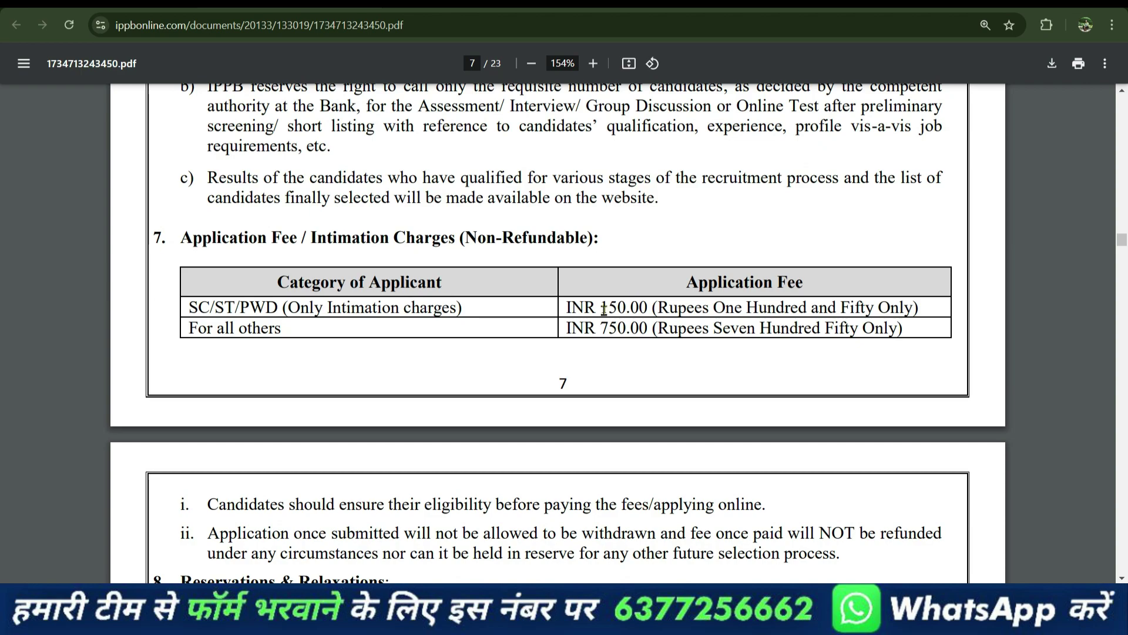
{"action": "left_click_drag", "start_coordinate": [602, 307], "coordinate": [649, 307]}
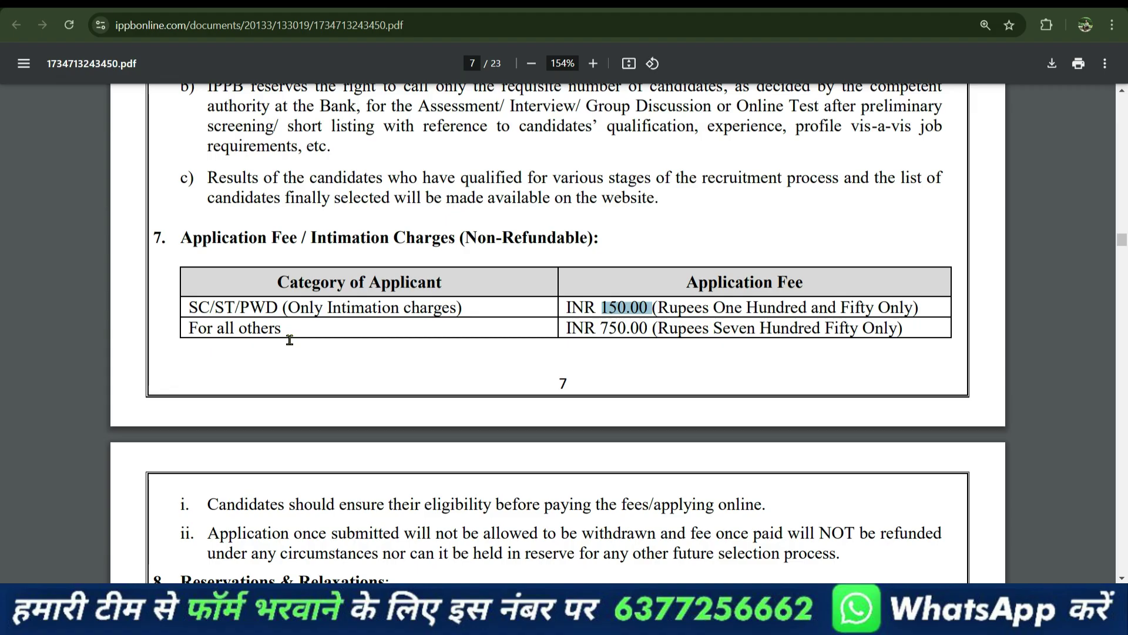
{"action": "left_click_drag", "start_coordinate": [602, 330], "coordinate": [654, 332]}
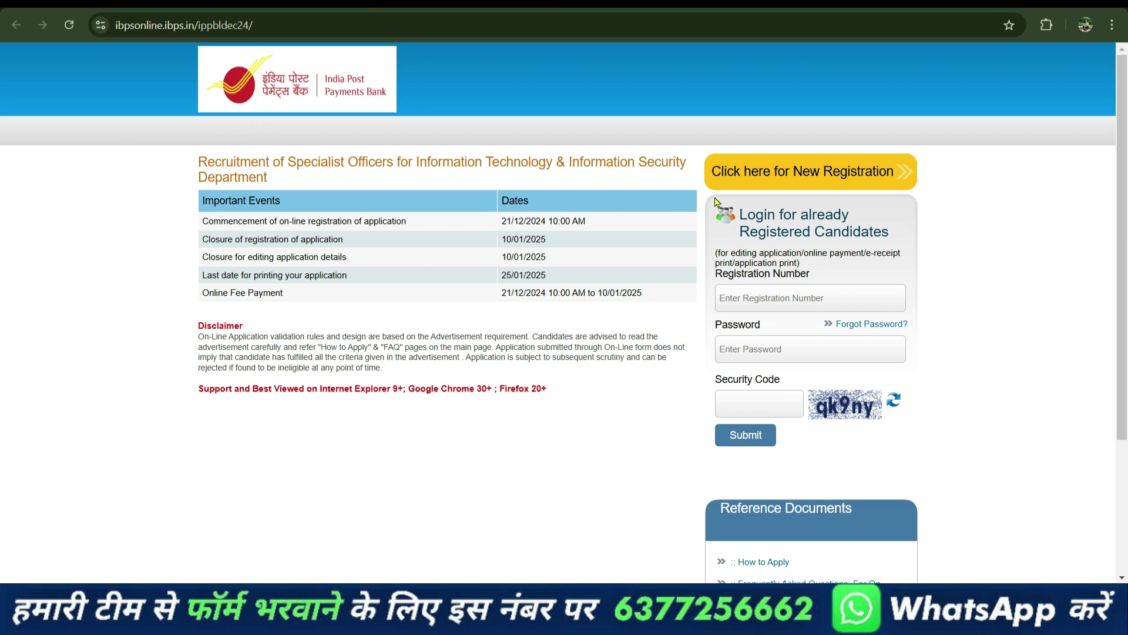
Start a new candidate registration for the Specialist Officers recruitment on the IBPS application portal.
{"action": "left_click", "coordinate": [837, 181]}
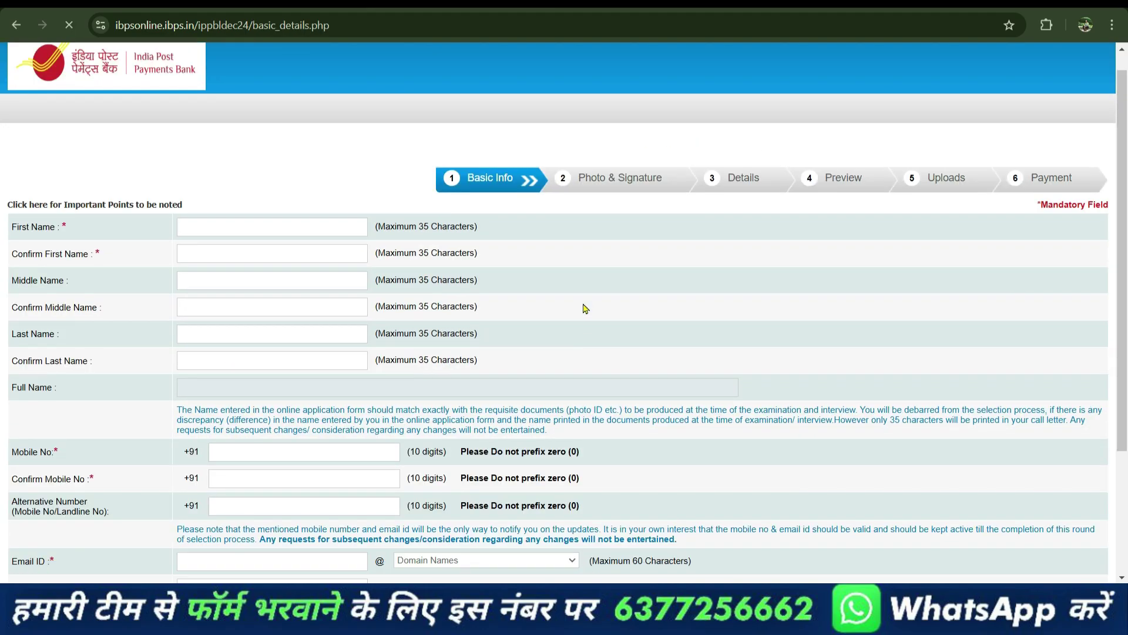
Walk through the candidate's first, middle and last name fields and their confirmation fields on the Basic Info form.
{"action": "scroll", "coordinate": [582, 307], "scroll_direction": "down", "scroll_amount": 4}
{"action": "scroll", "coordinate": [582, 307], "scroll_direction": "up", "scroll_amount": 4}
{"action": "left_click", "coordinate": [232, 252]}
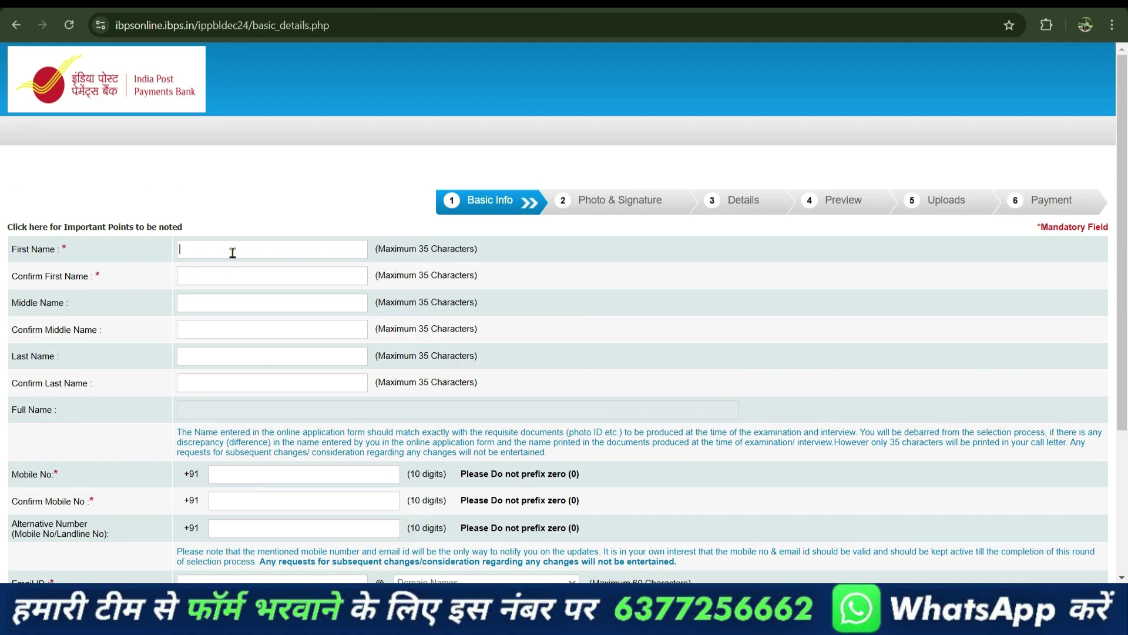
{"action": "left_click", "coordinate": [200, 280]}
{"action": "left_click", "coordinate": [220, 307]}
{"action": "left_click", "coordinate": [227, 336]}
{"action": "left_click", "coordinate": [222, 362]}
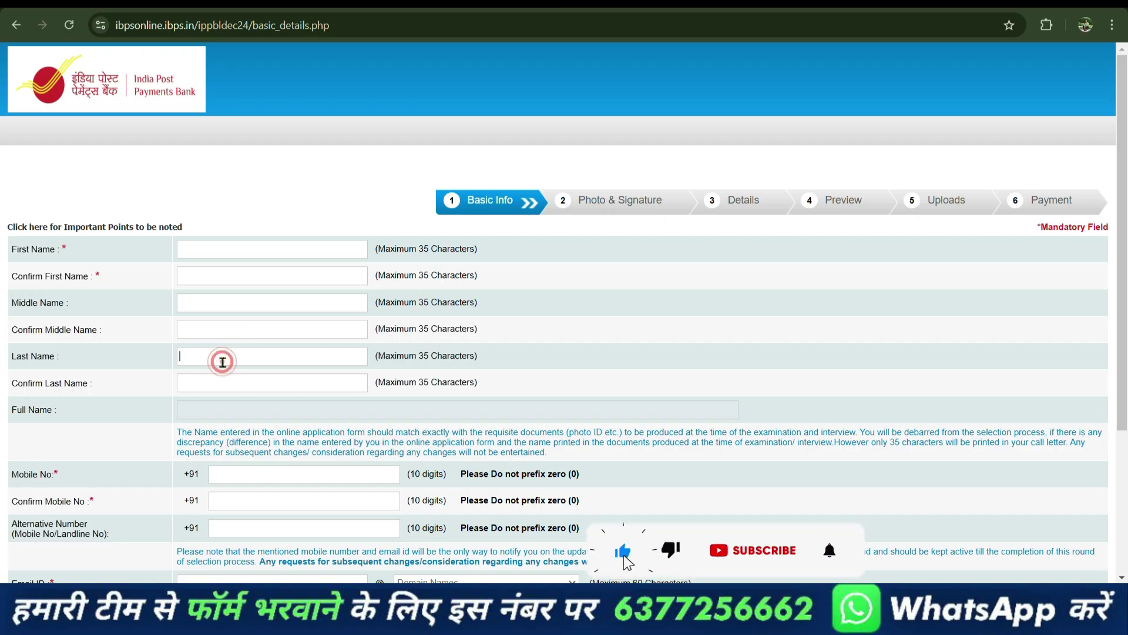
{"action": "left_click", "coordinate": [212, 380]}
{"action": "scroll", "coordinate": [322, 380], "scroll_direction": "down", "scroll_amount": 3}
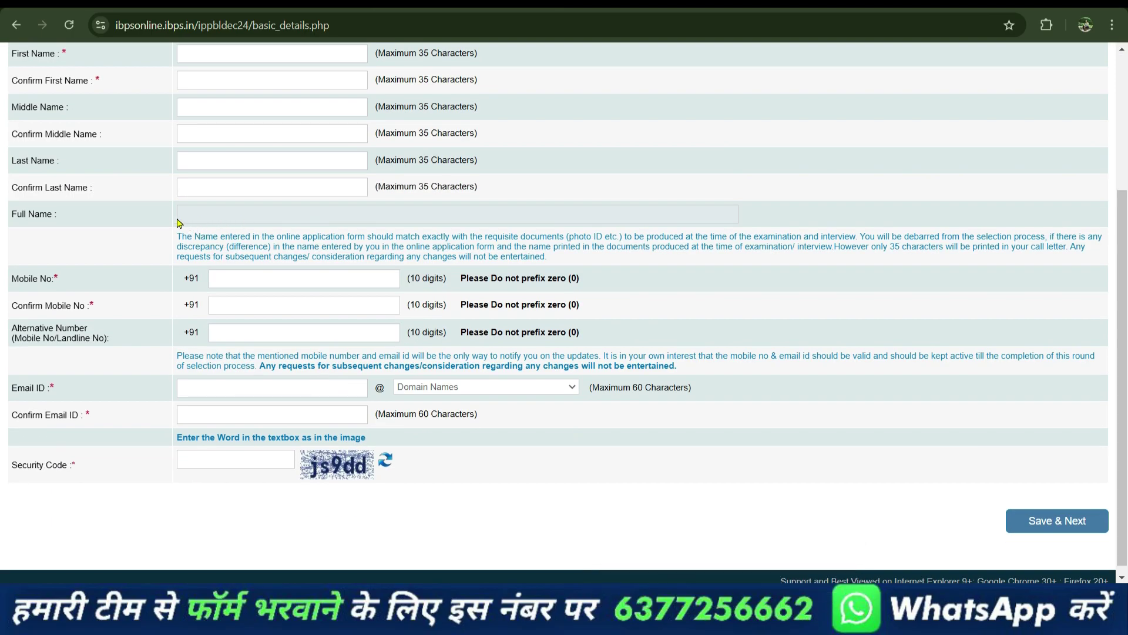
Fill in the candidate's name, mobile number, gmail.com e-mail and security code, and confirm saving the basic information.
{"action": "left_click", "coordinate": [253, 277]}
{"action": "left_click", "coordinate": [241, 309]}
{"action": "left_click", "coordinate": [250, 388]}
{"action": "left_click", "coordinate": [431, 387]}
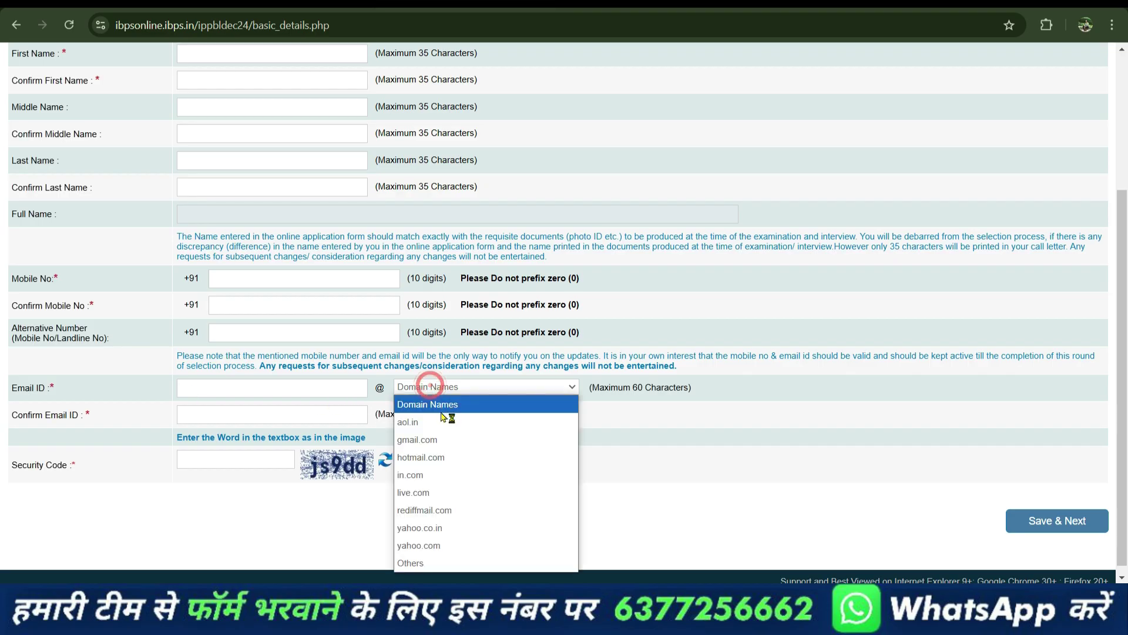
{"action": "left_click", "coordinate": [427, 442]}
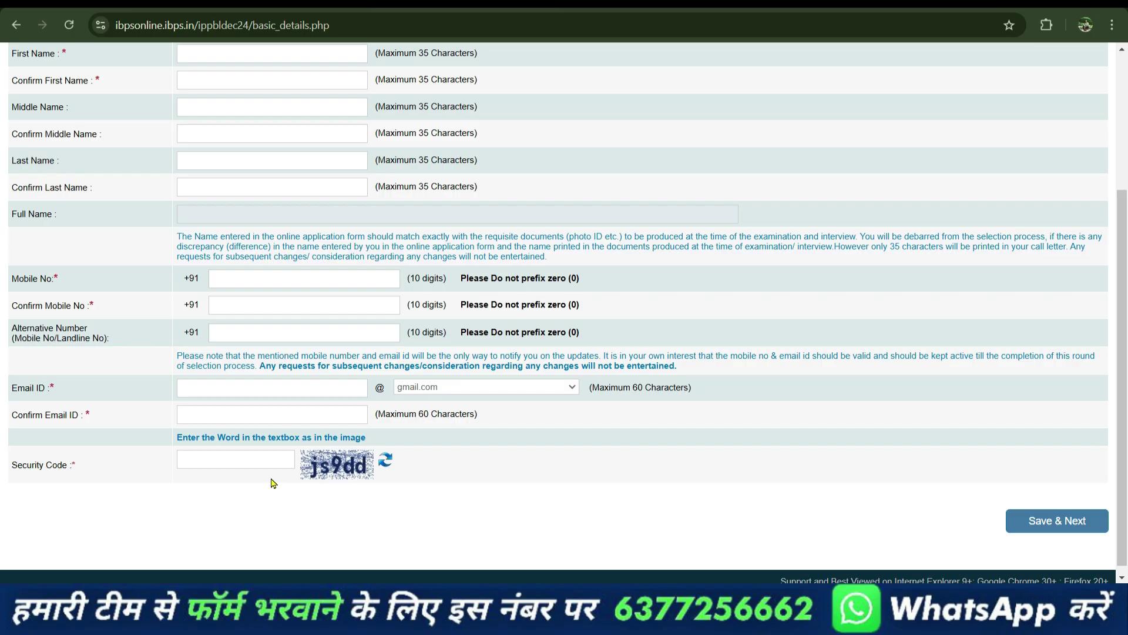
{"action": "left_click", "coordinate": [254, 458]}
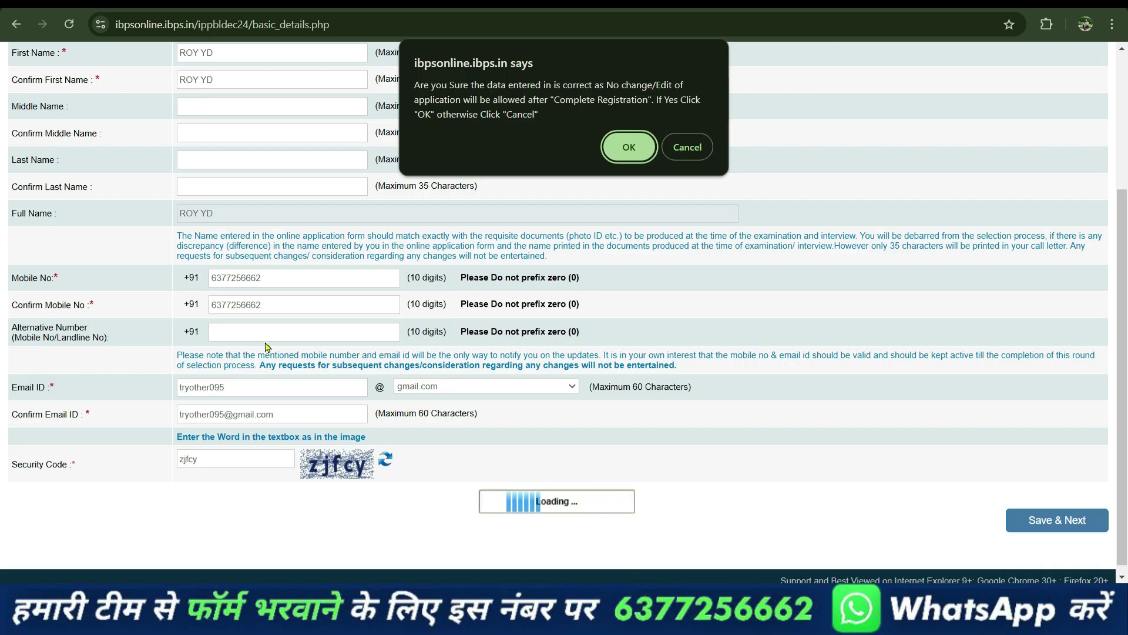
{"action": "left_click", "coordinate": [626, 148]}
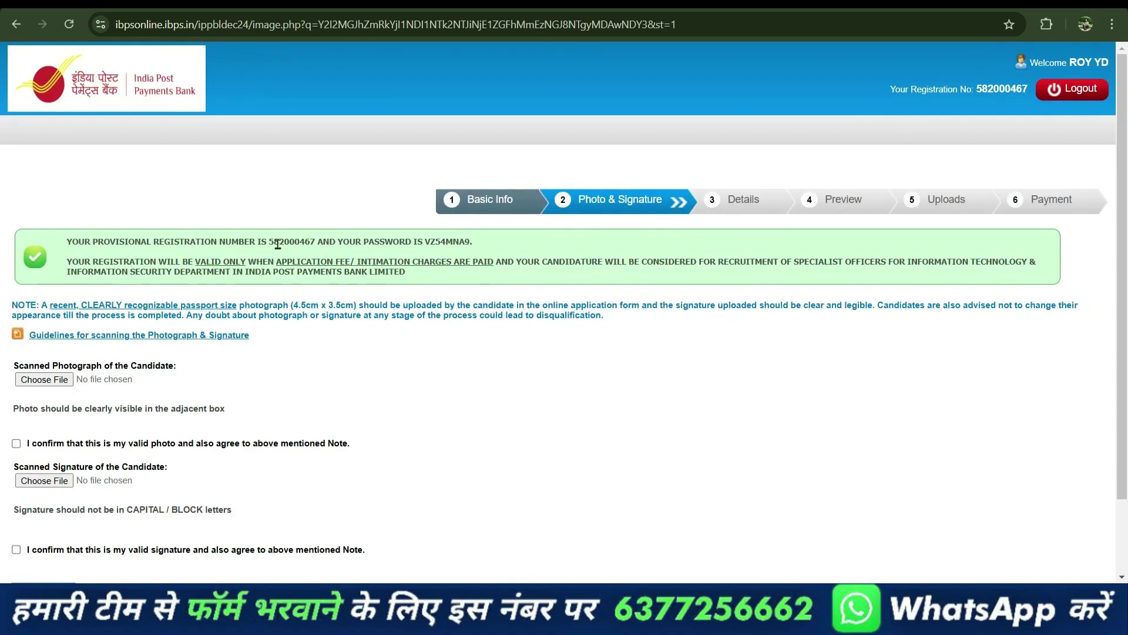
Highlight the provisional registration number and the password in the registration notice.
{"action": "double_click", "coordinate": [268, 244]}
{"action": "left_click_drag", "start_coordinate": [414, 241], "coordinate": [465, 241]}
{"action": "left_click", "coordinate": [503, 249]}
Read the photograph and signature scanning guidelines, highlighting the photo file size limit, and close the document.
{"action": "scroll", "coordinate": [504, 250], "scroll_direction": "down", "scroll_amount": 2}
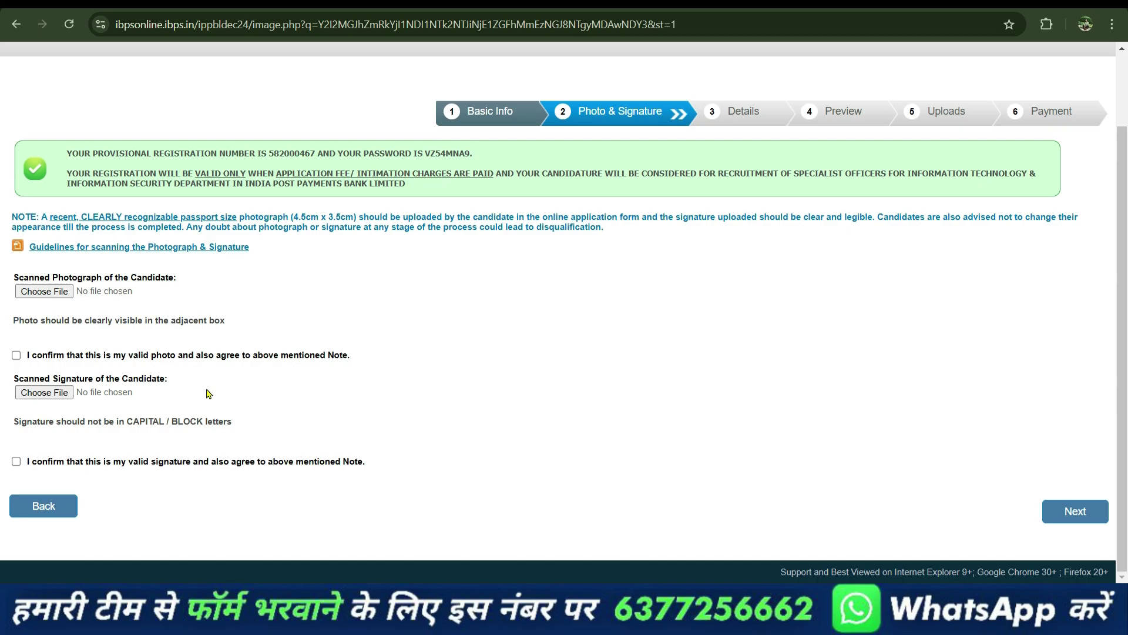
{"action": "left_click", "coordinate": [87, 249]}
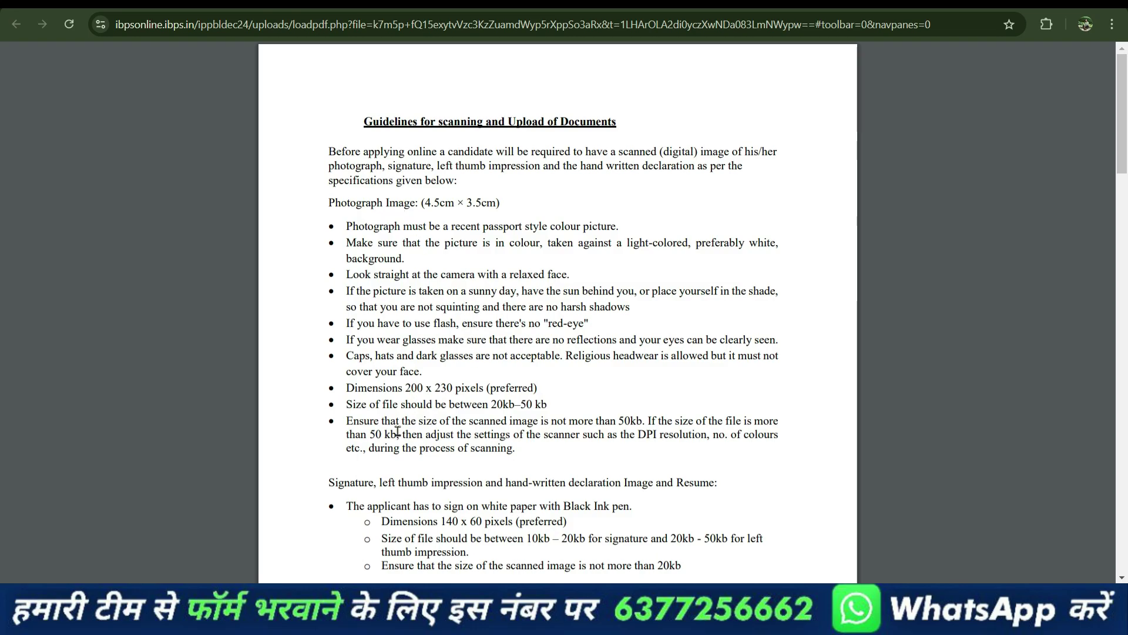
{"action": "left_click_drag", "start_coordinate": [367, 436], "coordinate": [394, 437]}
{"action": "left_click_drag", "start_coordinate": [551, 422], "coordinate": [650, 423]}
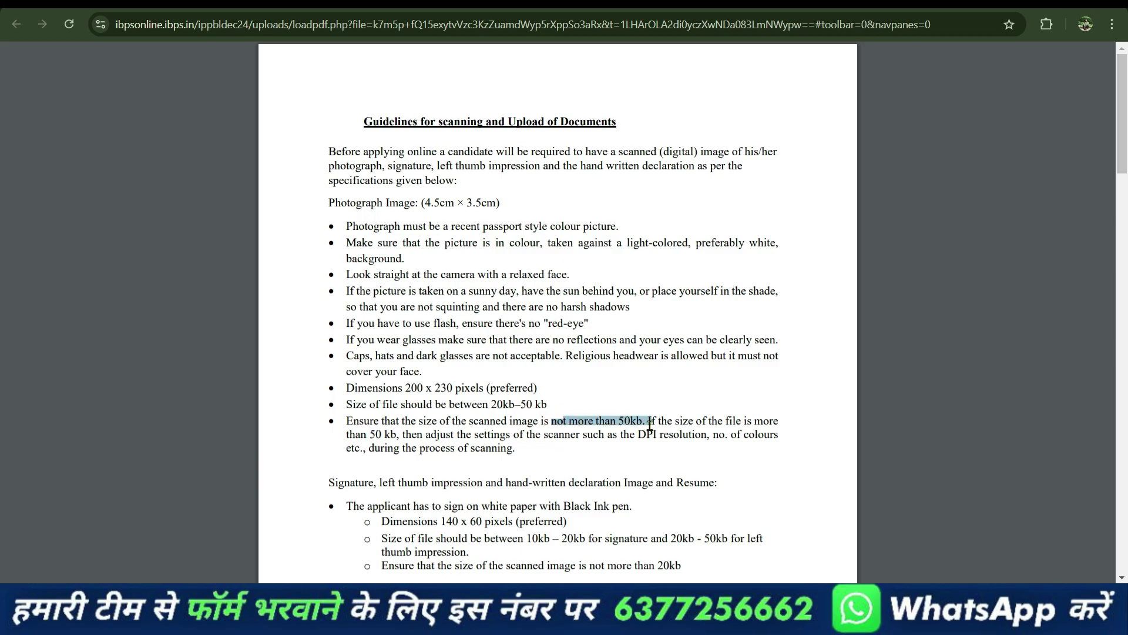
{"action": "left_click", "coordinate": [650, 438]}
{"action": "scroll", "coordinate": [462, 456], "scroll_direction": "down", "scroll_amount": 3}
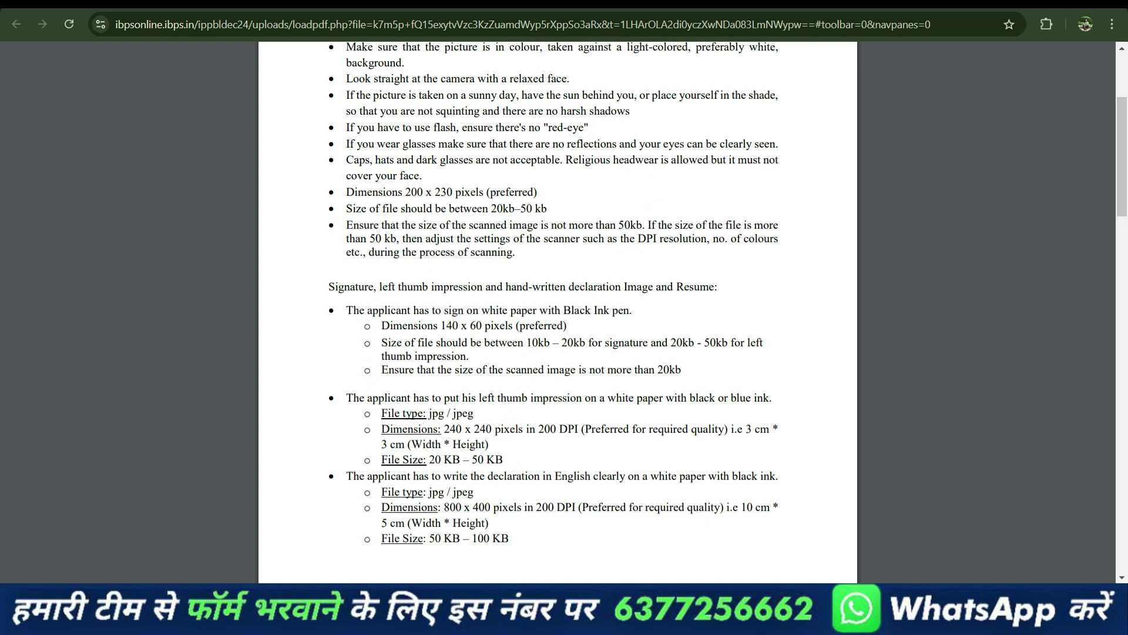
{"action": "key", "text": "ctrl+w"}
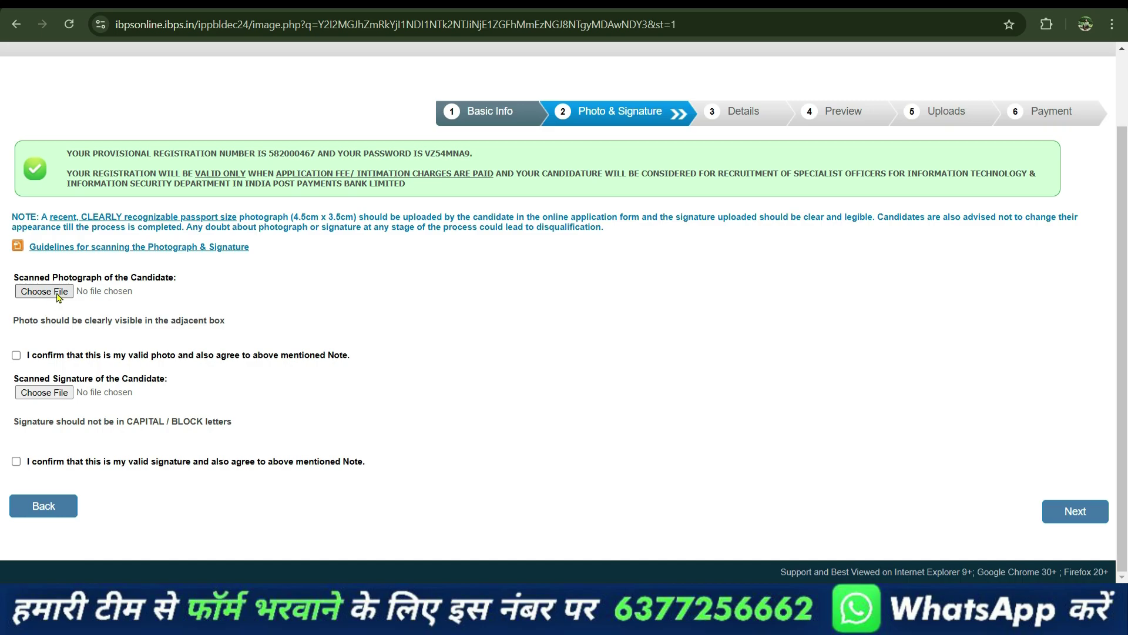
Confirm that the photo and signature are valid and continue to the Details stage.
{"action": "left_click", "coordinate": [17, 357]}
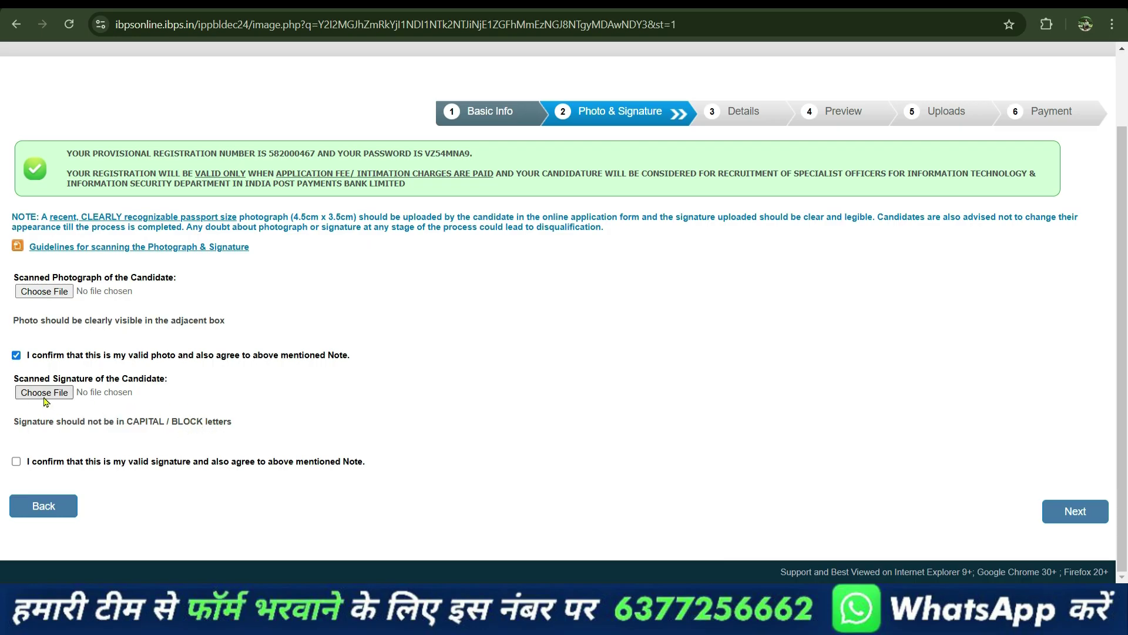
{"action": "left_click", "coordinate": [16, 462]}
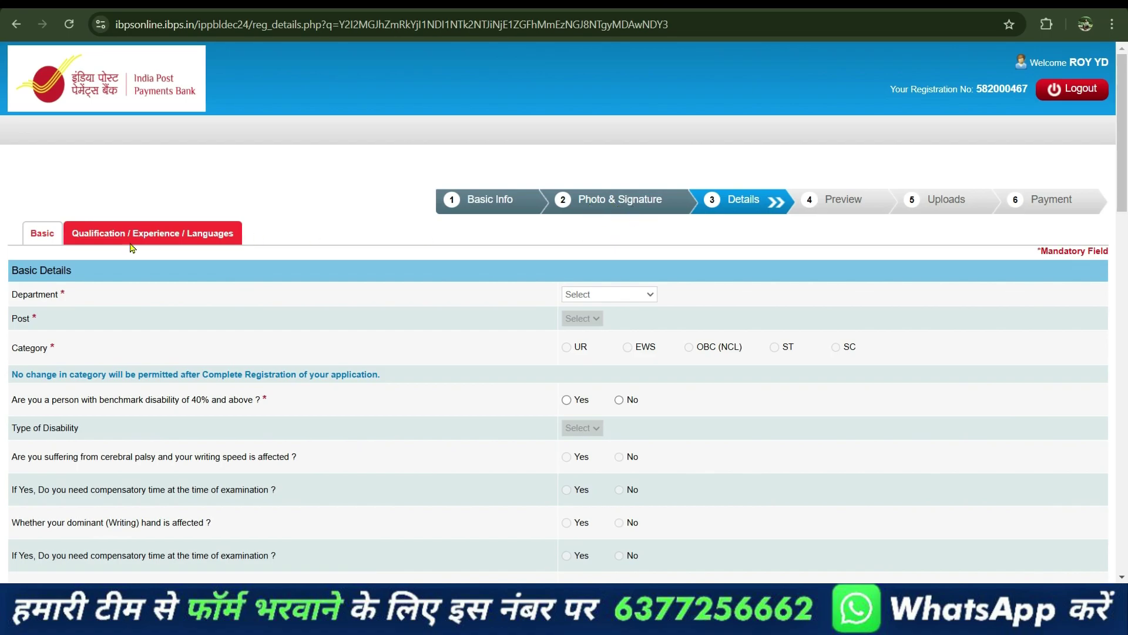
Select the Technology department, the Assistant Manager IT JMGS-I post and the OBC (NCL) category.
{"action": "scroll", "coordinate": [176, 376], "scroll_direction": "down", "scroll_amount": 3}
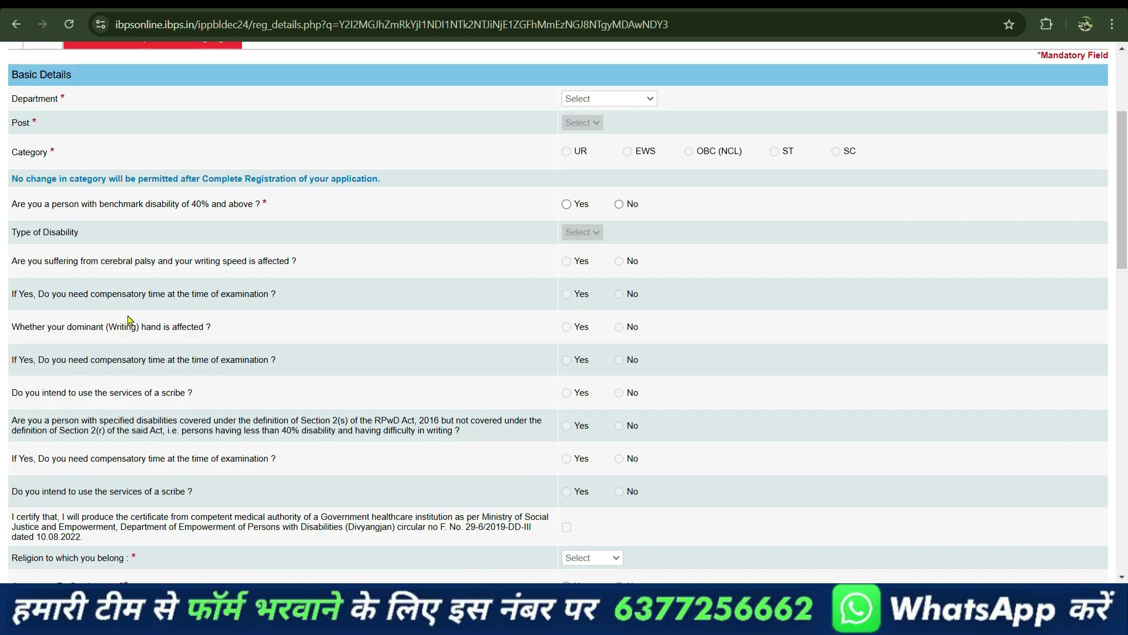
{"action": "left_click", "coordinate": [590, 99]}
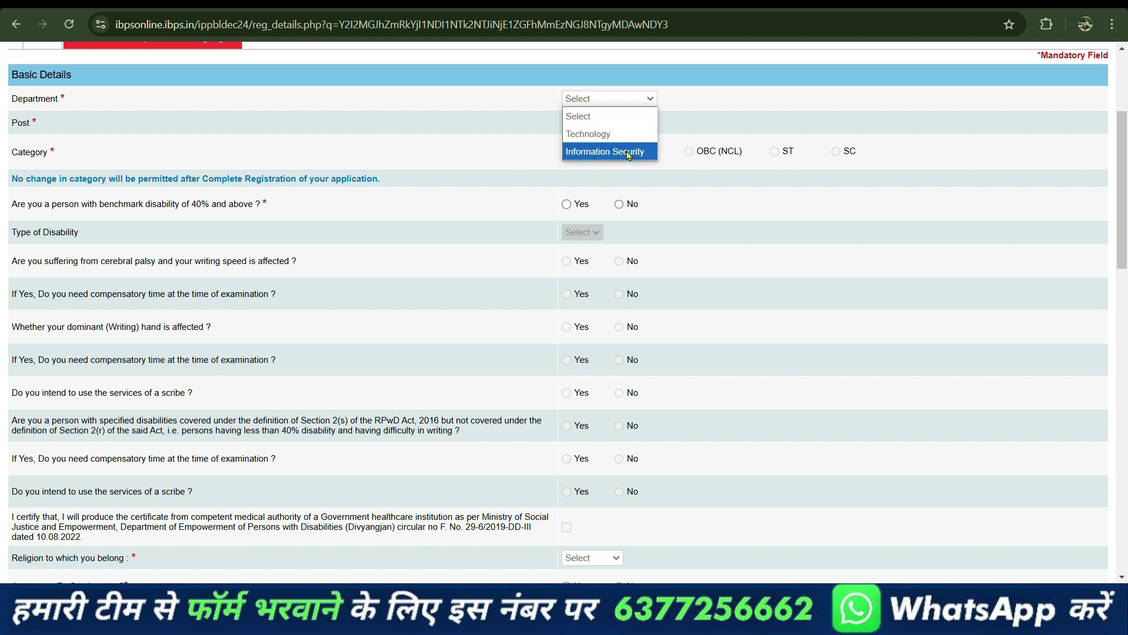
{"action": "left_click", "coordinate": [597, 136]}
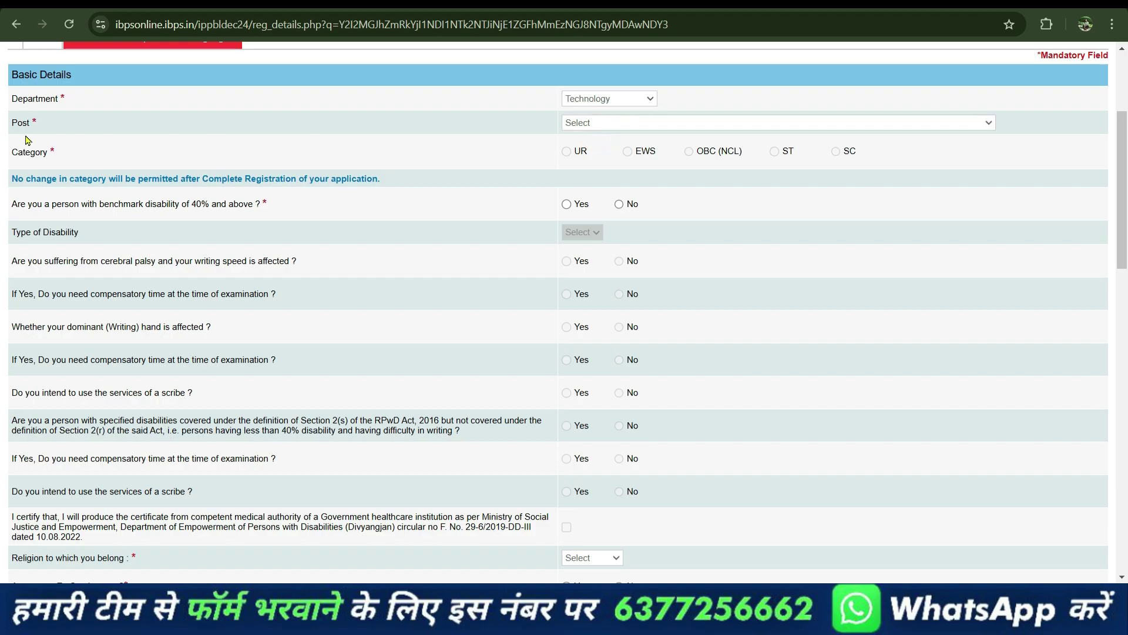
{"action": "left_click", "coordinate": [631, 123]}
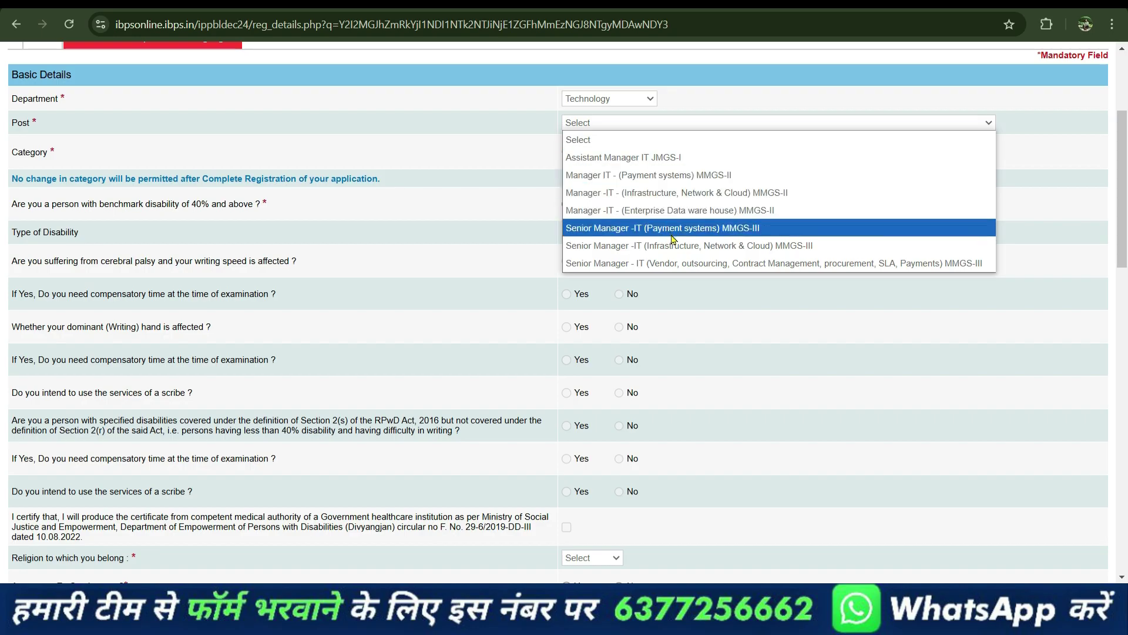
{"action": "left_click", "coordinate": [634, 157]}
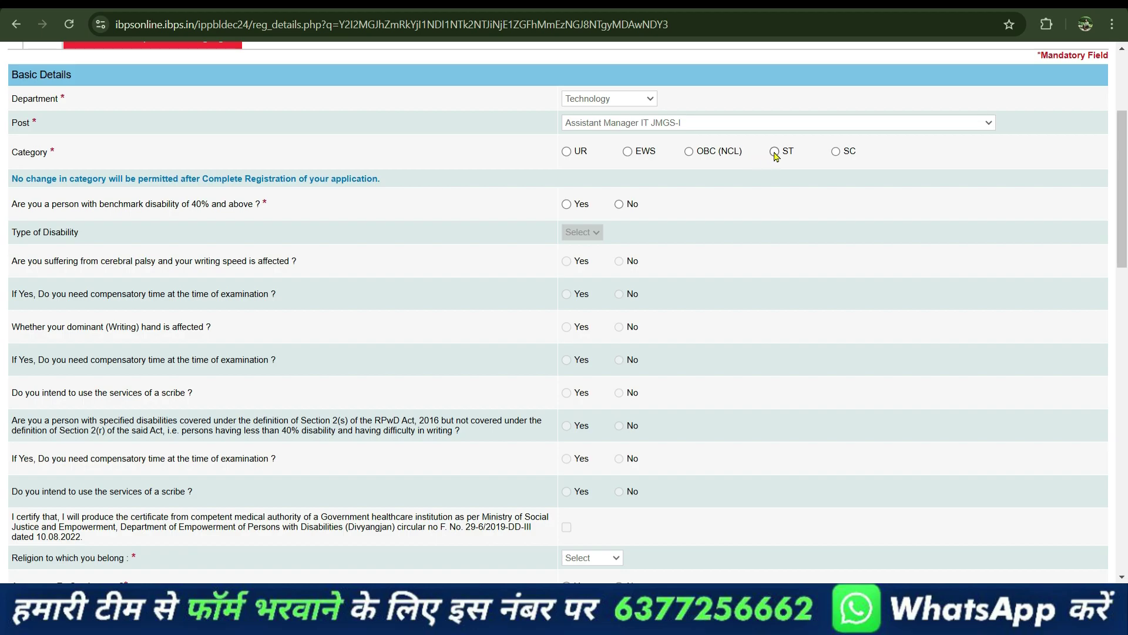
{"action": "left_click", "coordinate": [687, 153]}
Answer No to the benchmark disability of 40% and above and to the specified disabilities with difficulty in writing.
{"action": "left_click", "coordinate": [620, 205]}
{"action": "left_click", "coordinate": [567, 204]}
{"action": "left_click", "coordinate": [580, 232]}
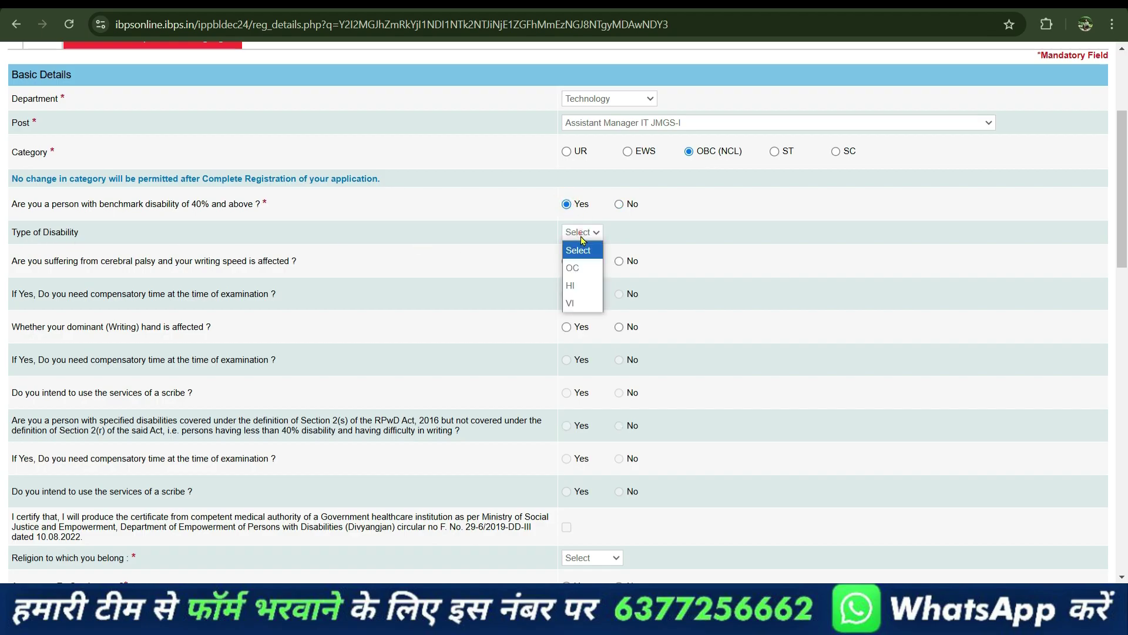
{"action": "left_click", "coordinate": [619, 205]}
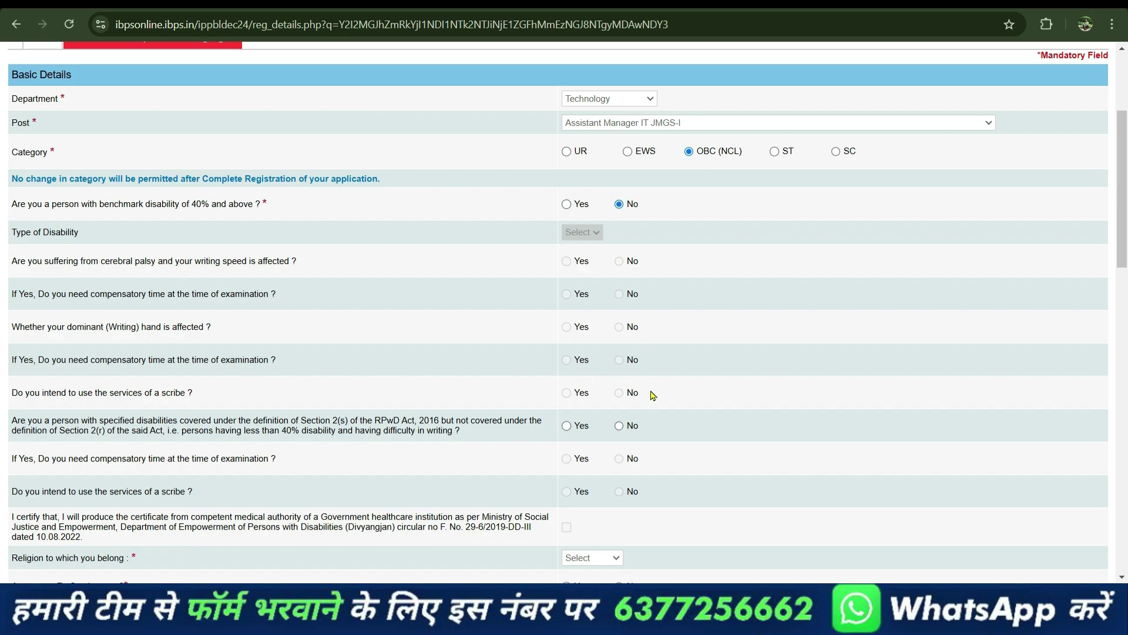
{"action": "left_click", "coordinate": [620, 428]}
{"action": "left_click", "coordinate": [567, 426]}
{"action": "left_click", "coordinate": [619, 427]}
Set the religion to Hindu and declare ex-serviceman status with a service period of 24 months.
{"action": "scroll", "coordinate": [620, 427], "scroll_direction": "down", "scroll_amount": 3}
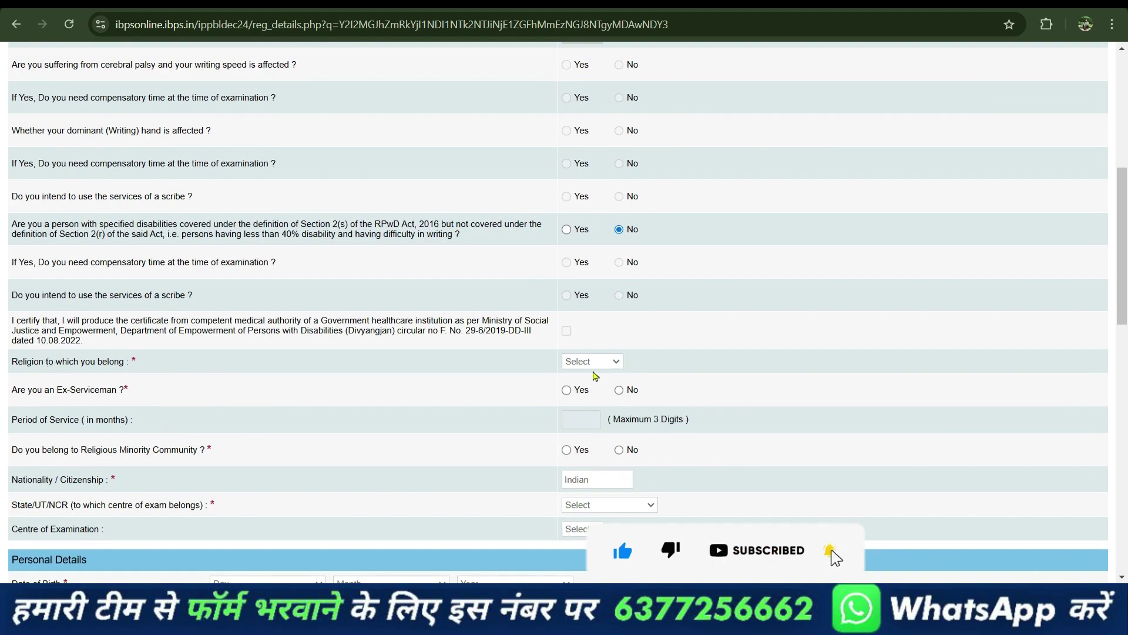
{"action": "left_click", "coordinate": [594, 363]}
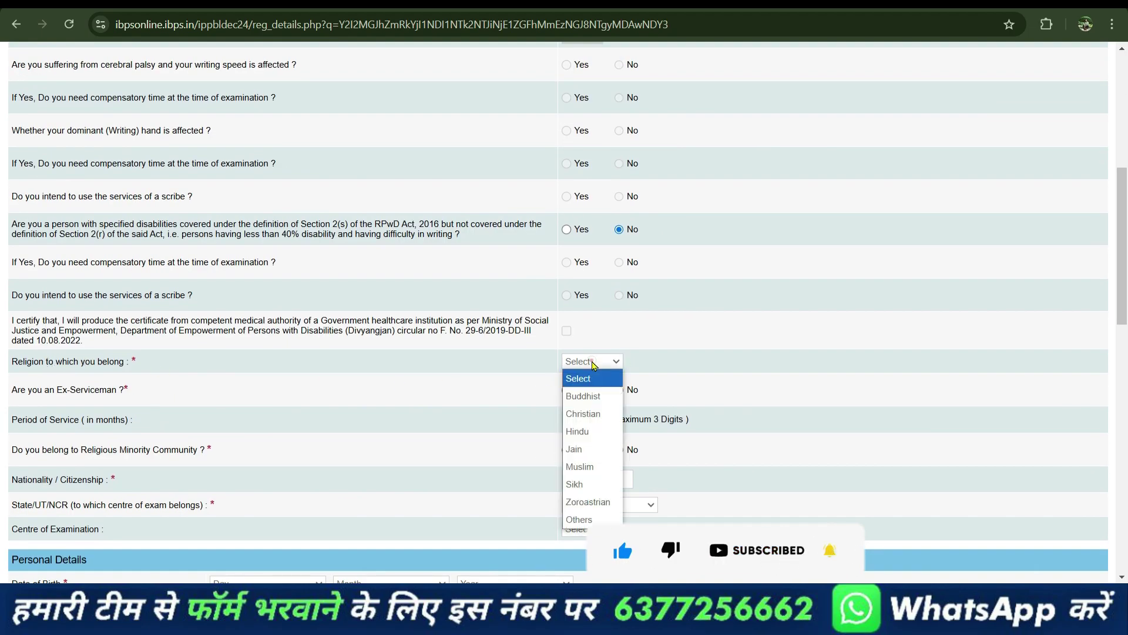
{"action": "left_click", "coordinate": [586, 432]}
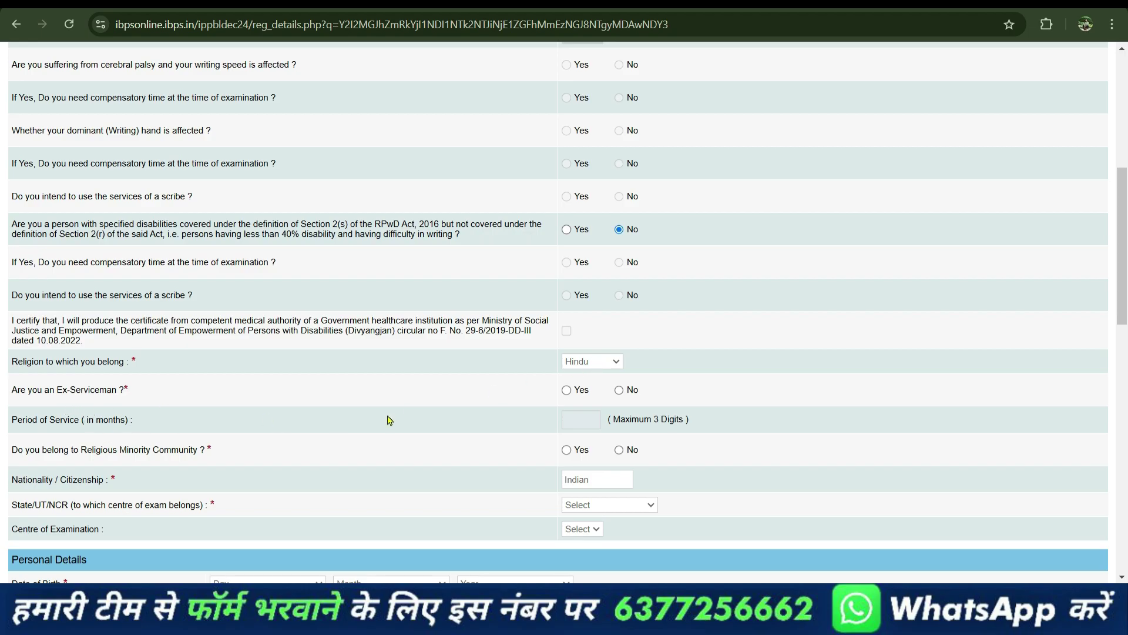
{"action": "left_click", "coordinate": [567, 392]}
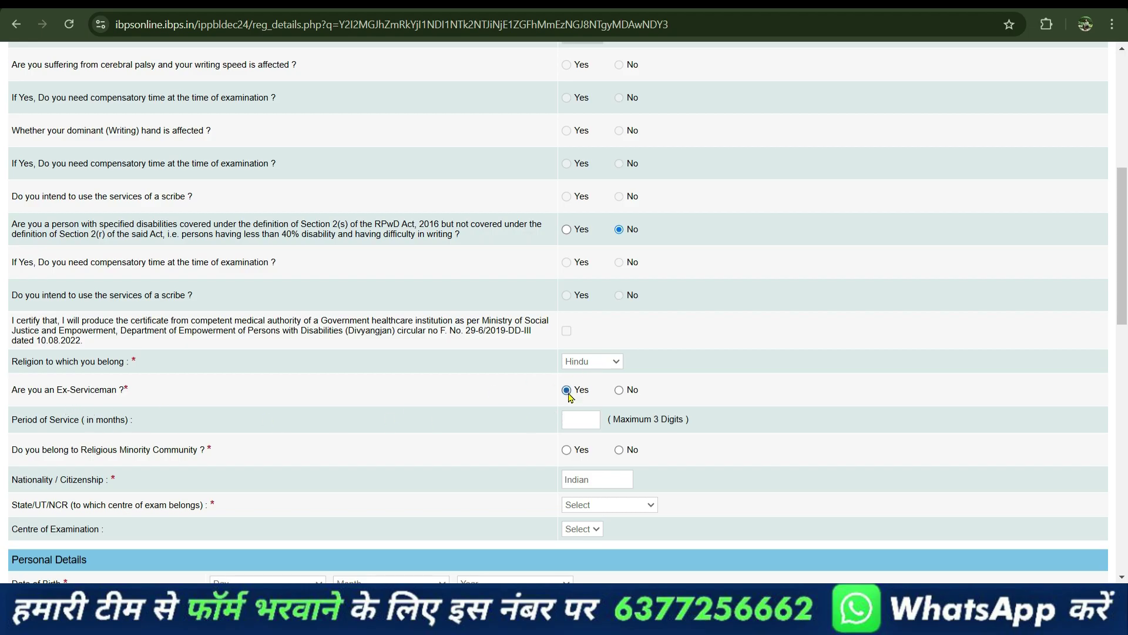
{"action": "left_click", "coordinate": [620, 391]}
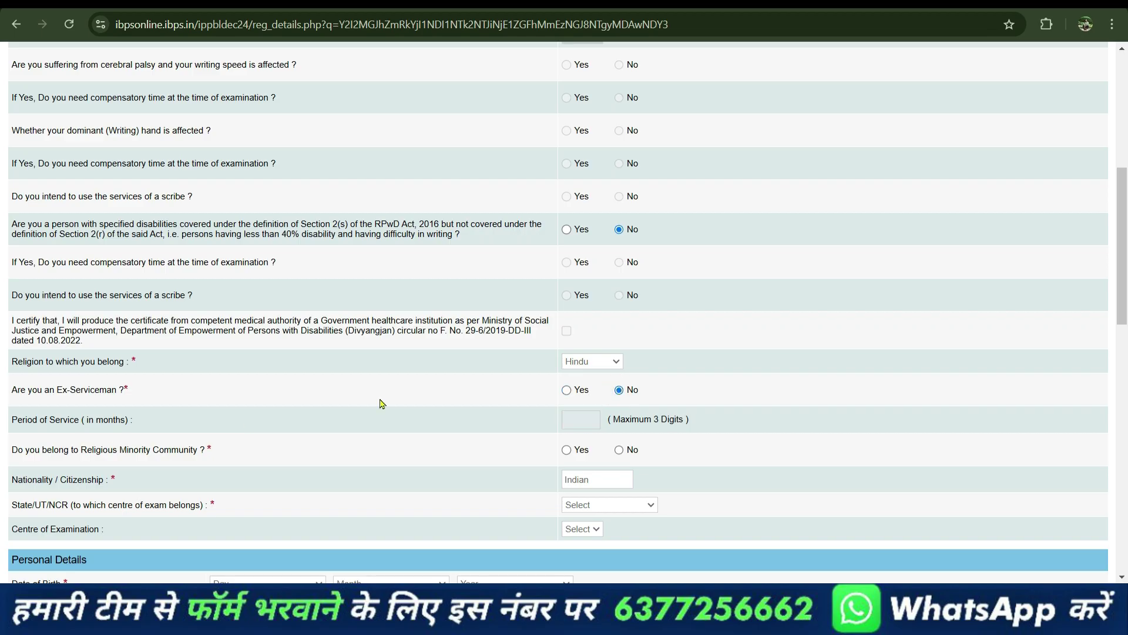
{"action": "left_click", "coordinate": [566, 392]}
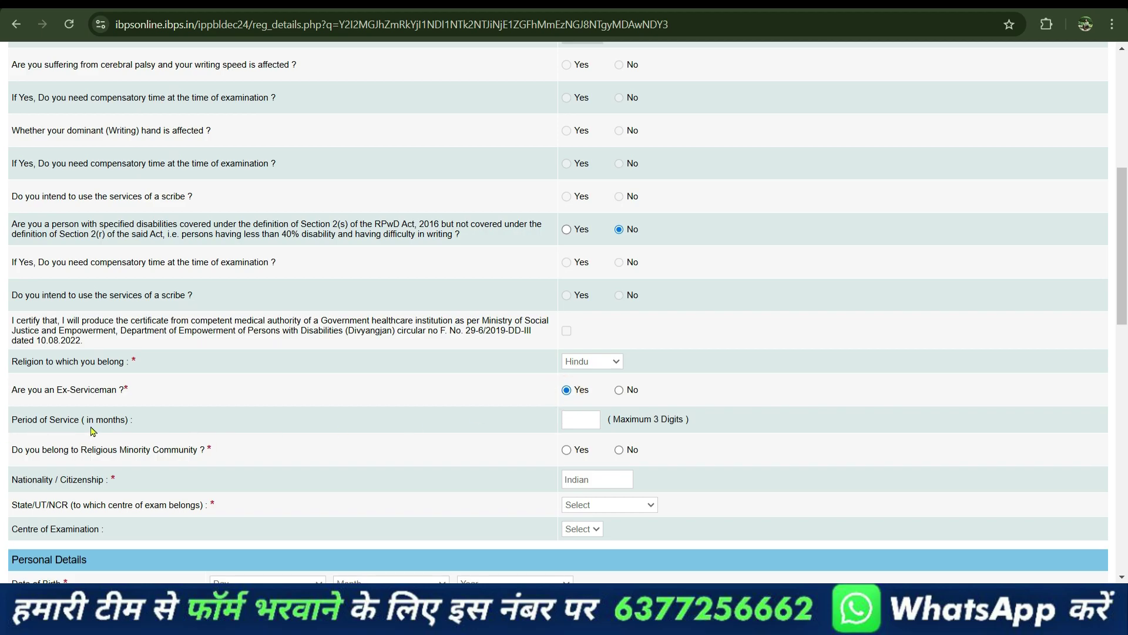
{"action": "left_click", "coordinate": [576, 417]}
Answer No to religious minority membership and choose Bihar with Bhagalpur as the examination centre.
{"action": "scroll", "coordinate": [538, 412], "scroll_direction": "down", "scroll_amount": 3}
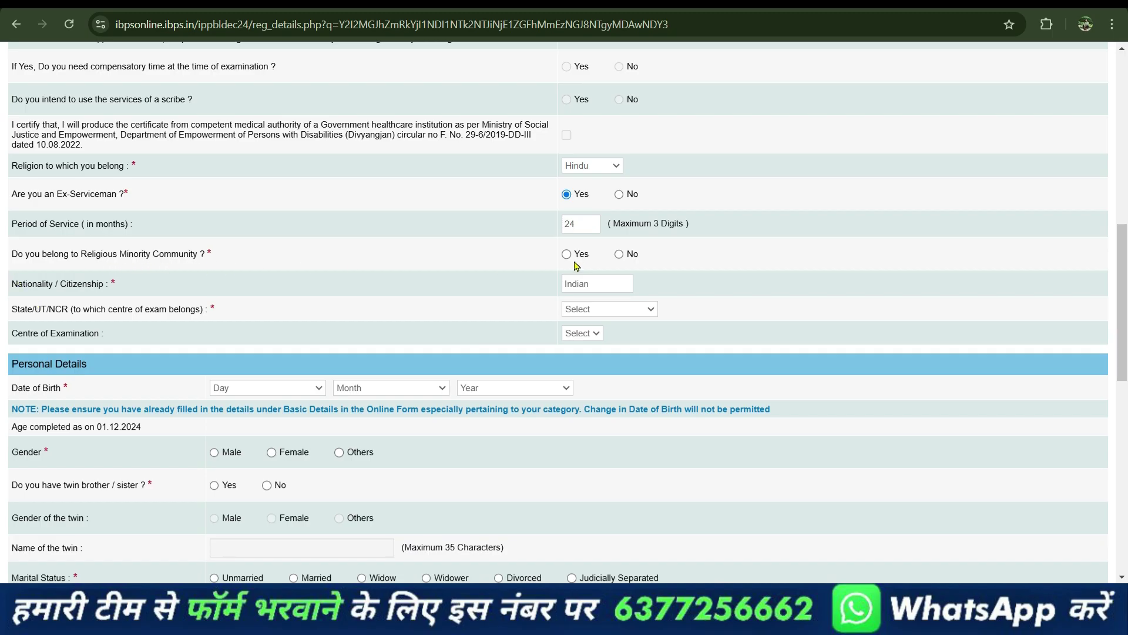
{"action": "left_click", "coordinate": [619, 255]}
{"action": "left_click", "coordinate": [590, 311]}
{"action": "scroll", "coordinate": [588, 79], "scroll_direction": "down", "scroll_amount": 1}
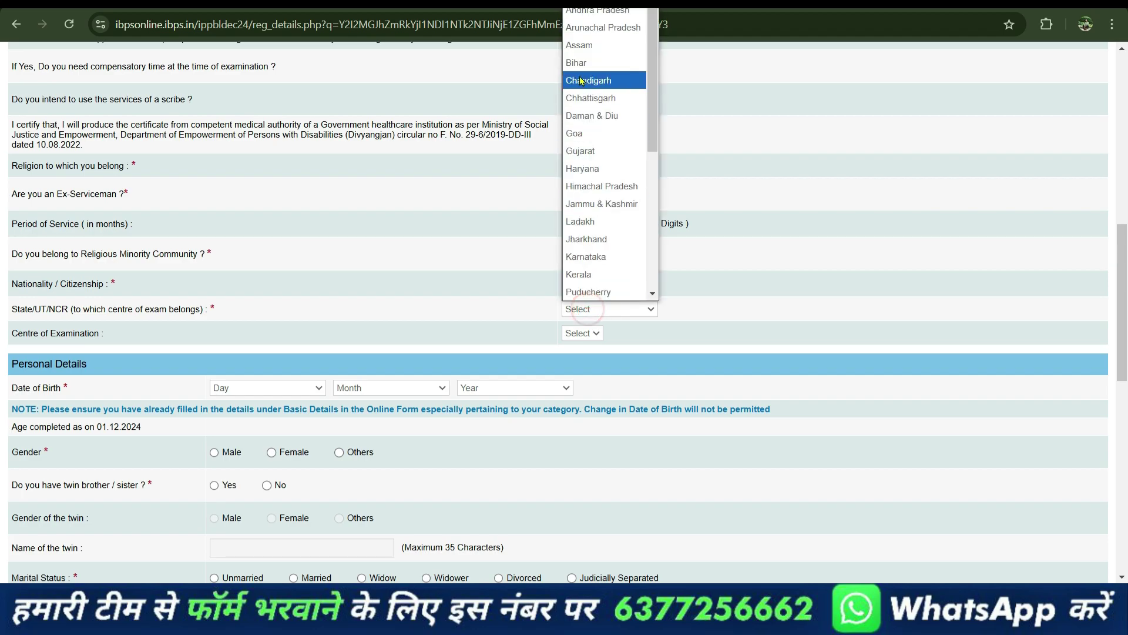
{"action": "left_click", "coordinate": [578, 60]}
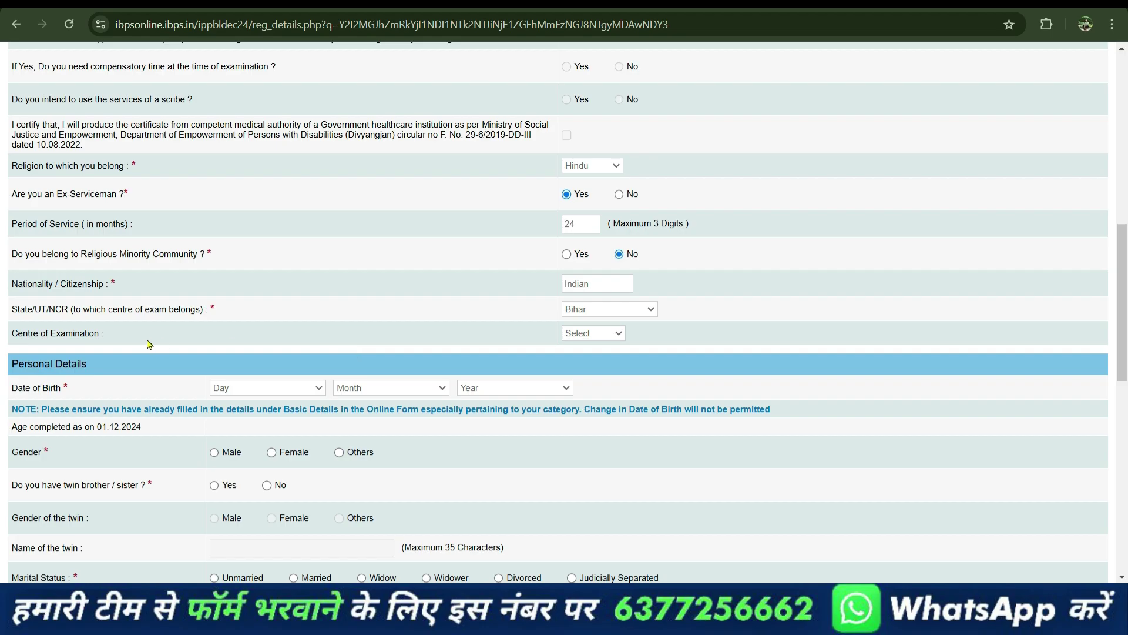
{"action": "left_click", "coordinate": [597, 334]}
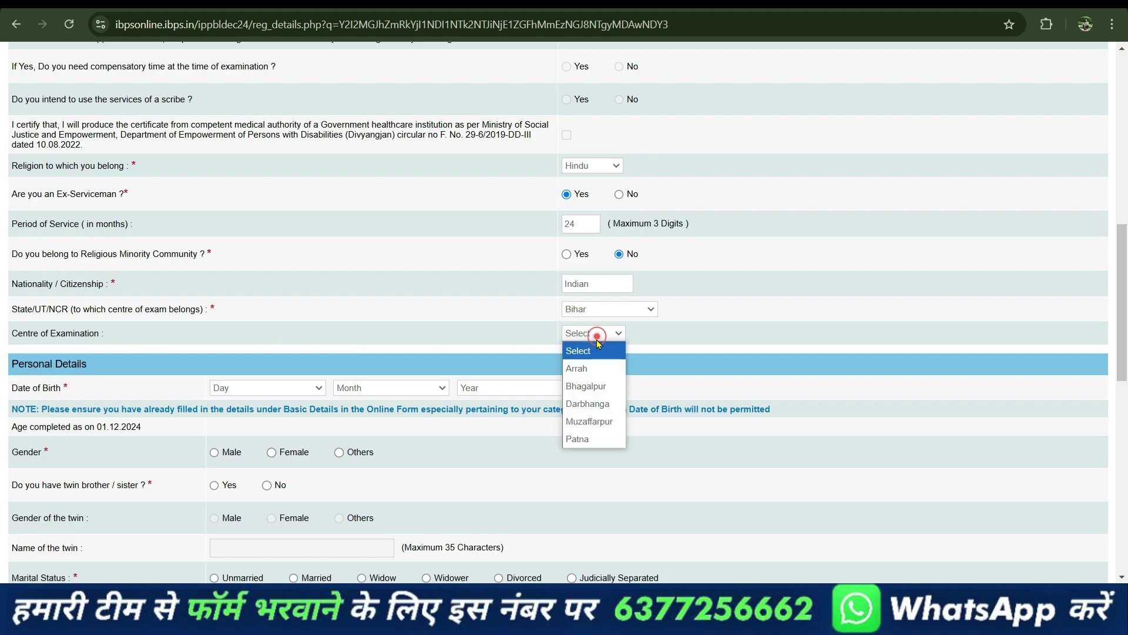
{"action": "left_click", "coordinate": [600, 389]}
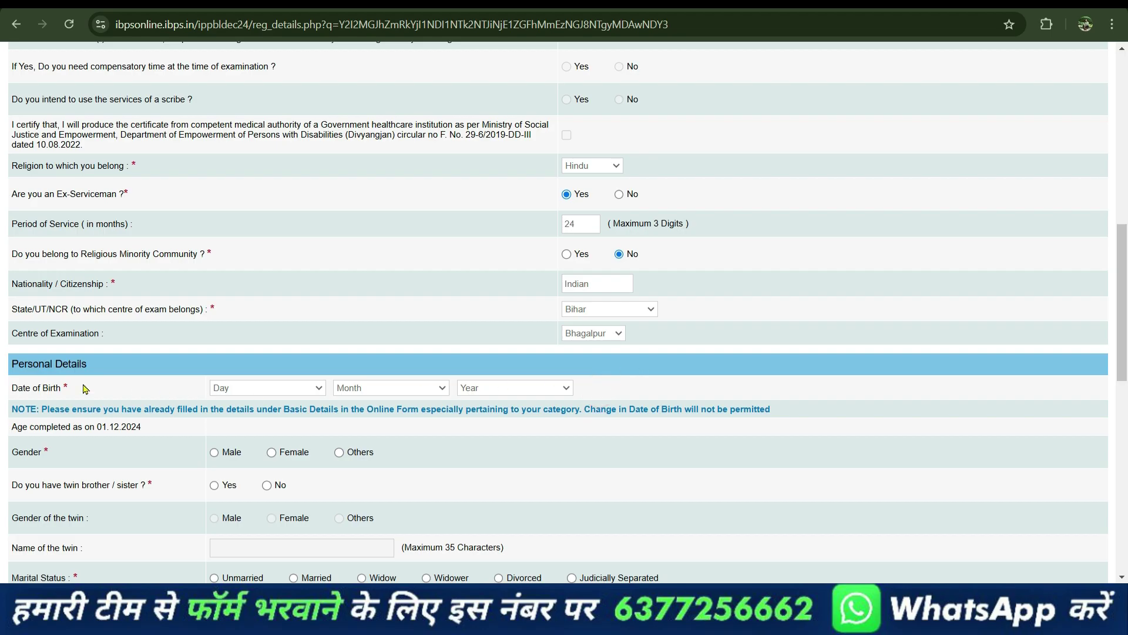
Select the day, month and year of the candidate's date of birth in the Personal Details.
{"action": "left_click", "coordinate": [253, 388]}
{"action": "left_click", "coordinate": [256, 252]}
{"action": "left_click", "coordinate": [398, 387]}
{"action": "left_click", "coordinate": [388, 286]}
{"action": "left_click", "coordinate": [511, 388]}
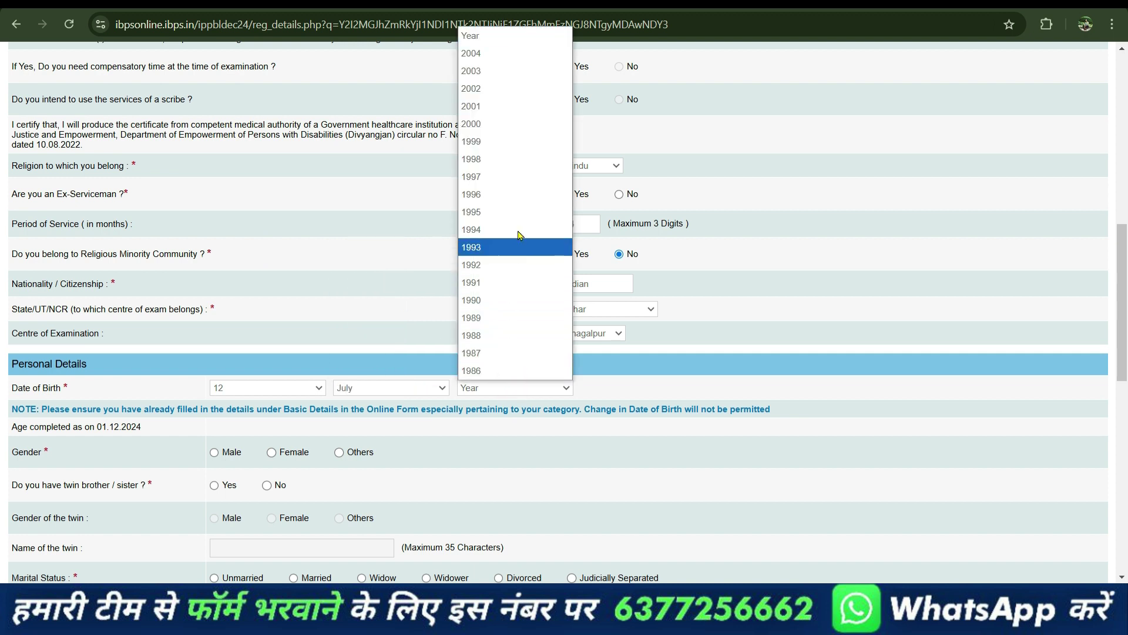
{"action": "left_click", "coordinate": [517, 213]}
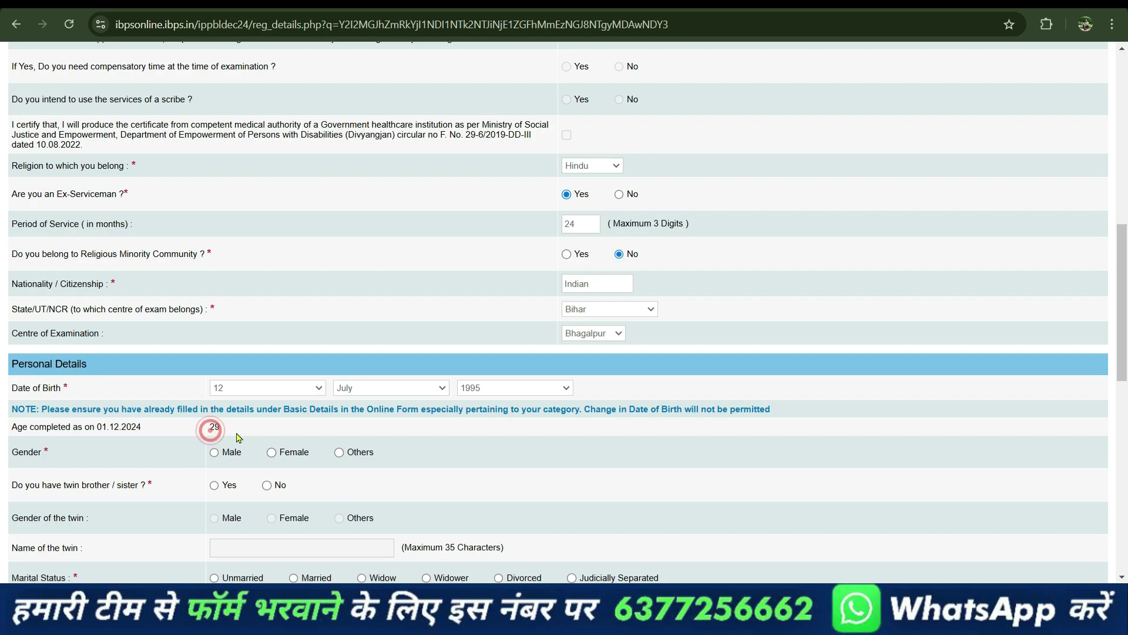
{"action": "scroll", "coordinate": [211, 429], "scroll_direction": "down", "scroll_amount": 3}
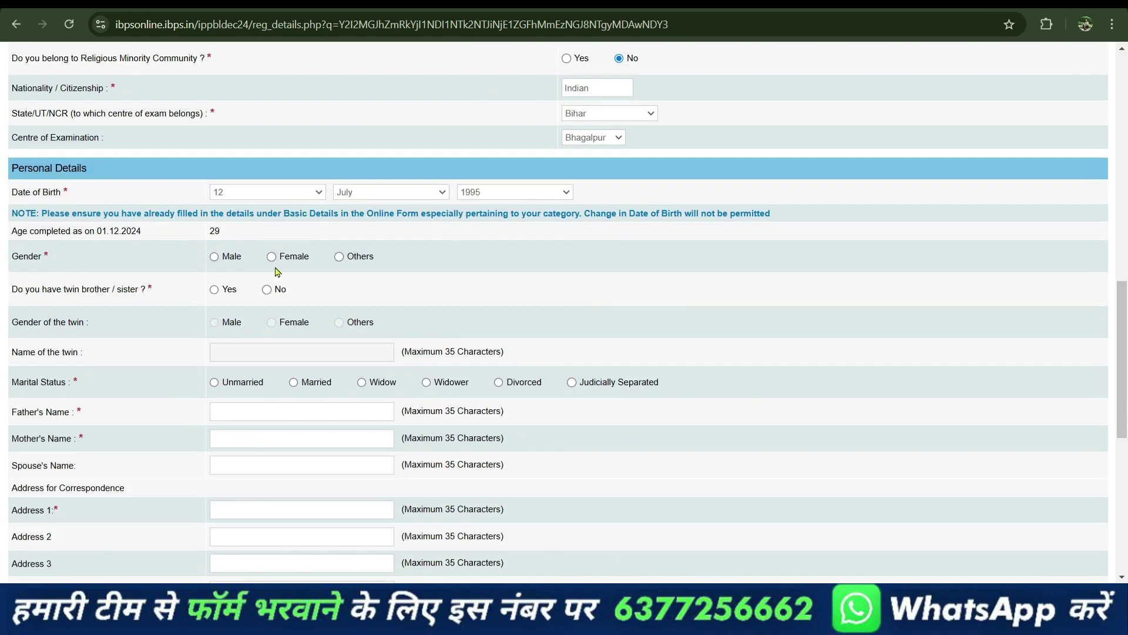
Set the gender to Male, answer No to having a twin brother or sister, and set the marital status to Unmarried.
{"action": "left_click", "coordinate": [214, 257]}
{"action": "left_click", "coordinate": [214, 291]}
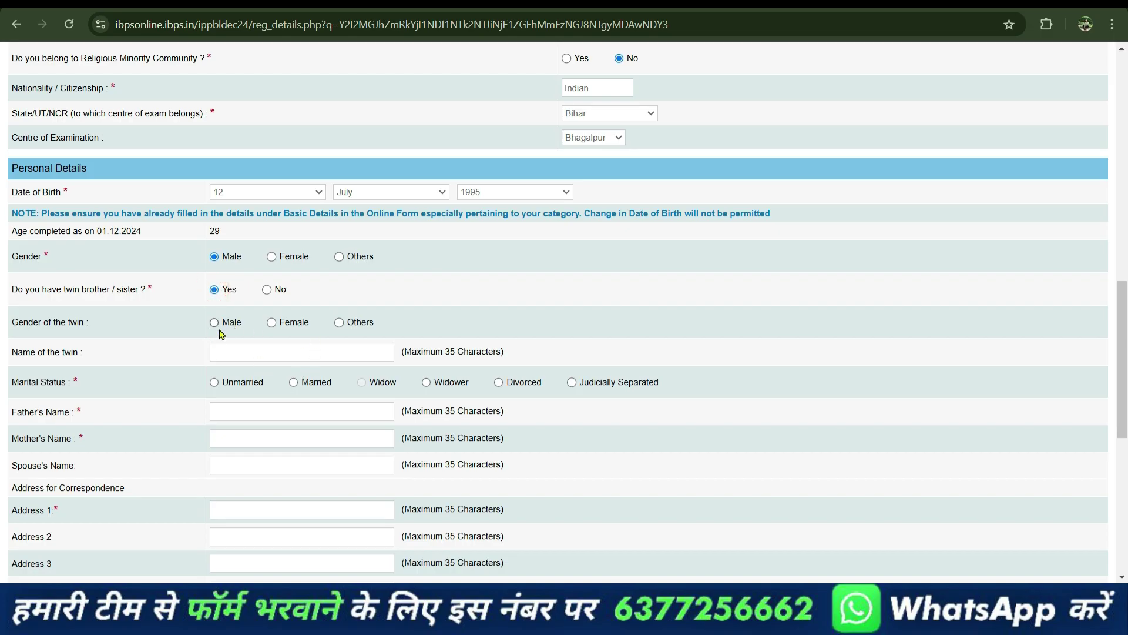
{"action": "left_click", "coordinate": [267, 291]}
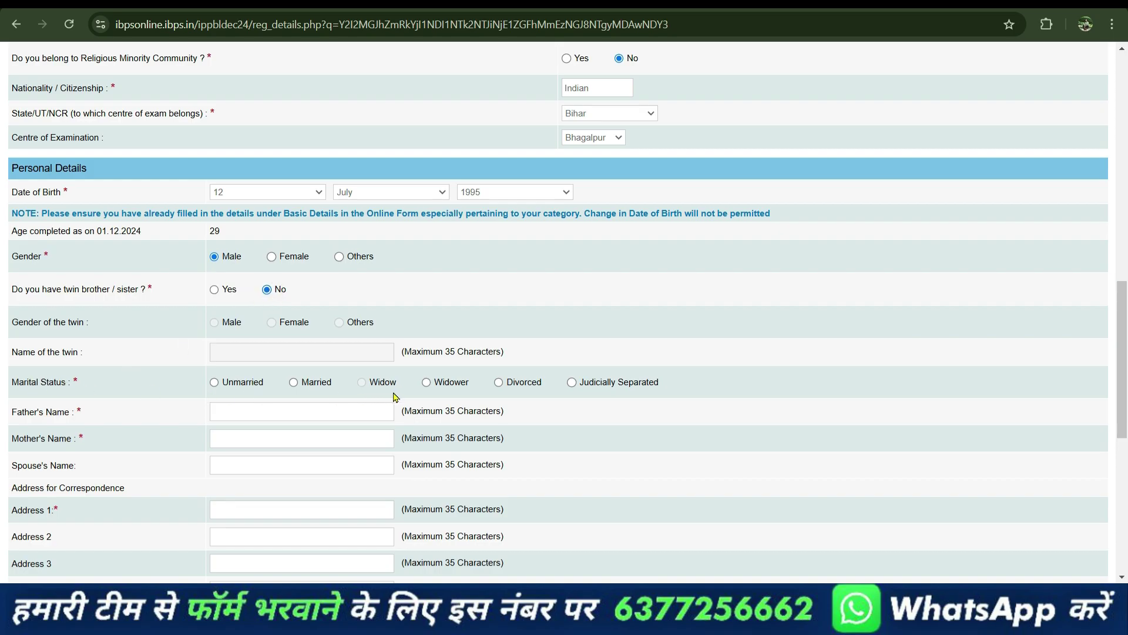
{"action": "left_click", "coordinate": [294, 383]}
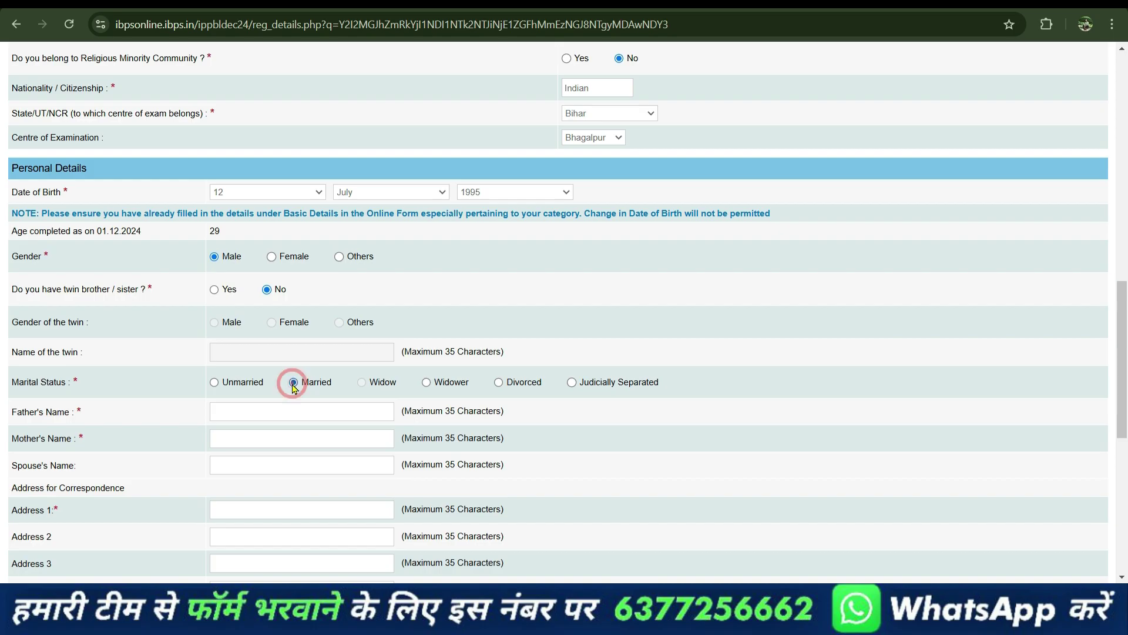
{"action": "left_click", "coordinate": [215, 386]}
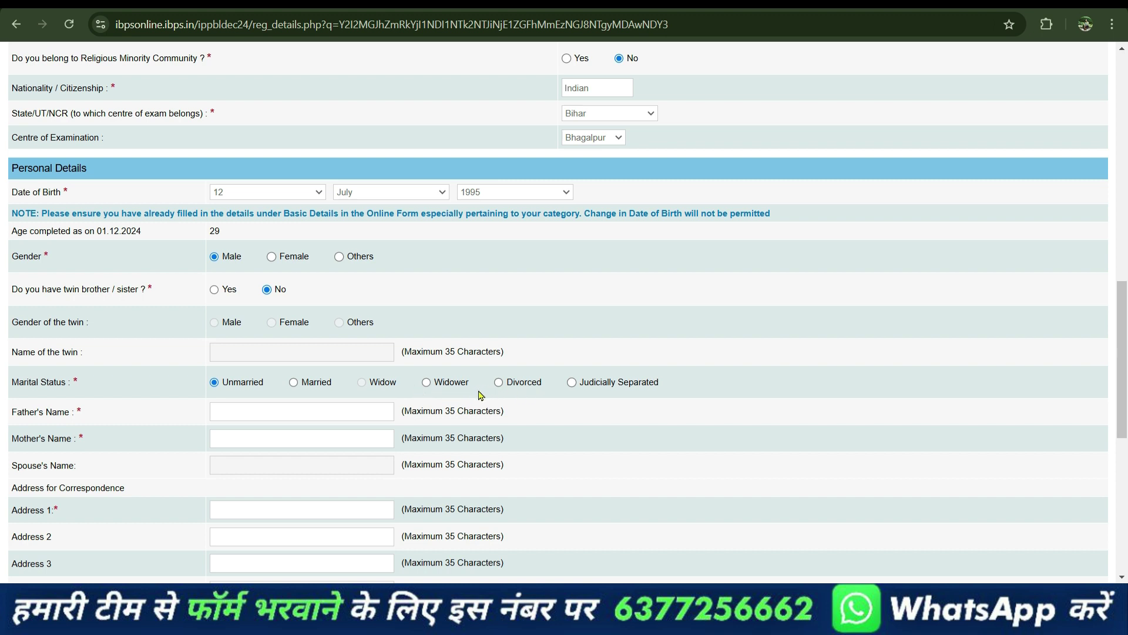
Go through the parents' name and correspondence address fields, and set the correspondence address state to BIHAR.
{"action": "scroll", "coordinate": [480, 395], "scroll_direction": "down", "scroll_amount": 3}
{"action": "left_click", "coordinate": [247, 216]}
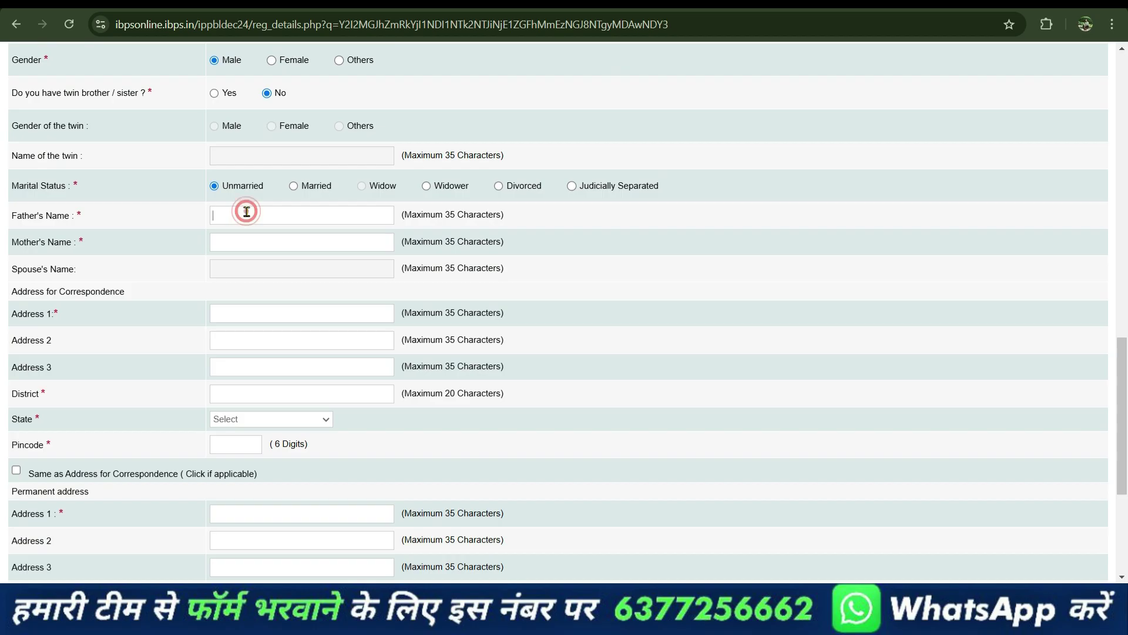
{"action": "left_click", "coordinate": [236, 243]}
{"action": "left_click", "coordinate": [227, 312]}
{"action": "left_click", "coordinate": [237, 391]}
{"action": "left_click", "coordinate": [242, 421]}
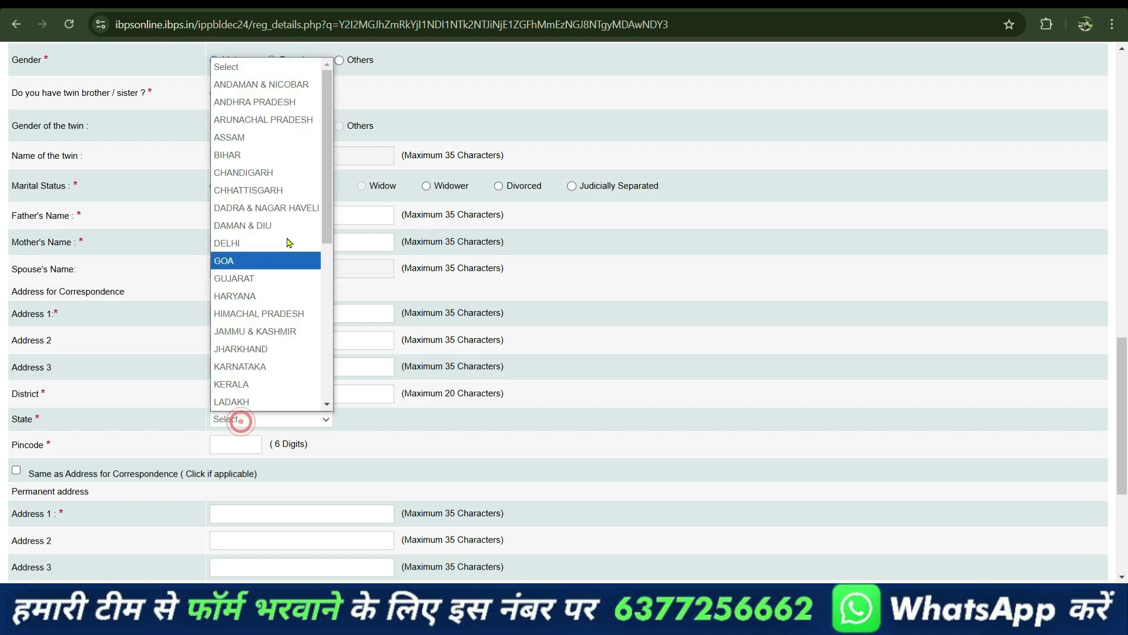
{"action": "left_click", "coordinate": [292, 155]}
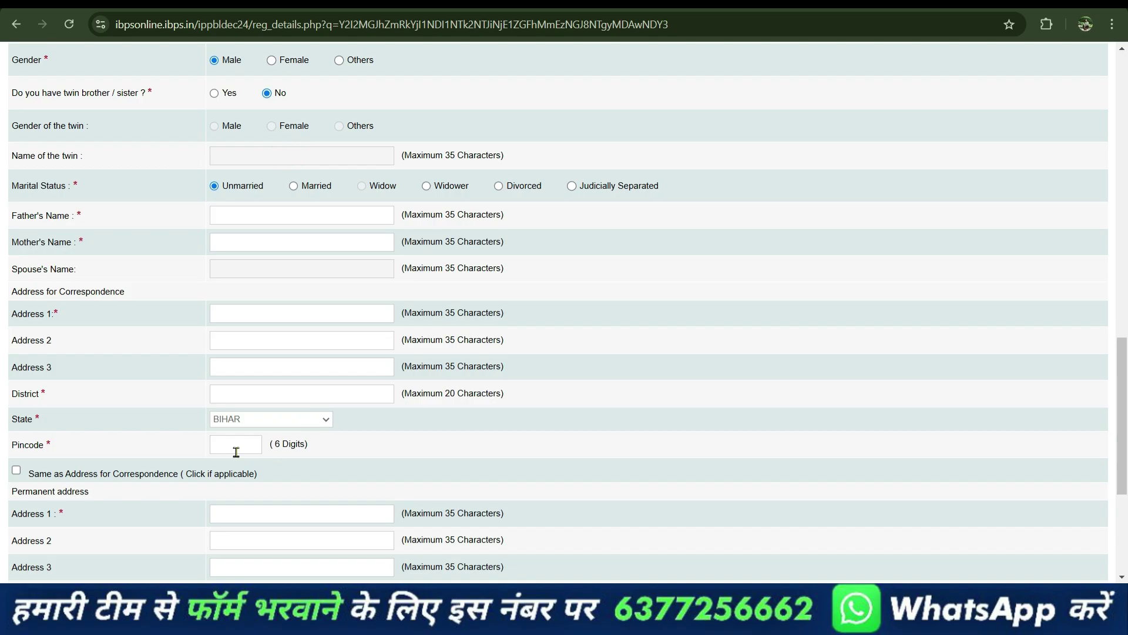
Choose Permanent Address as the address for GST invoicing.
{"action": "scroll", "coordinate": [262, 446], "scroll_direction": "down", "scroll_amount": 3}
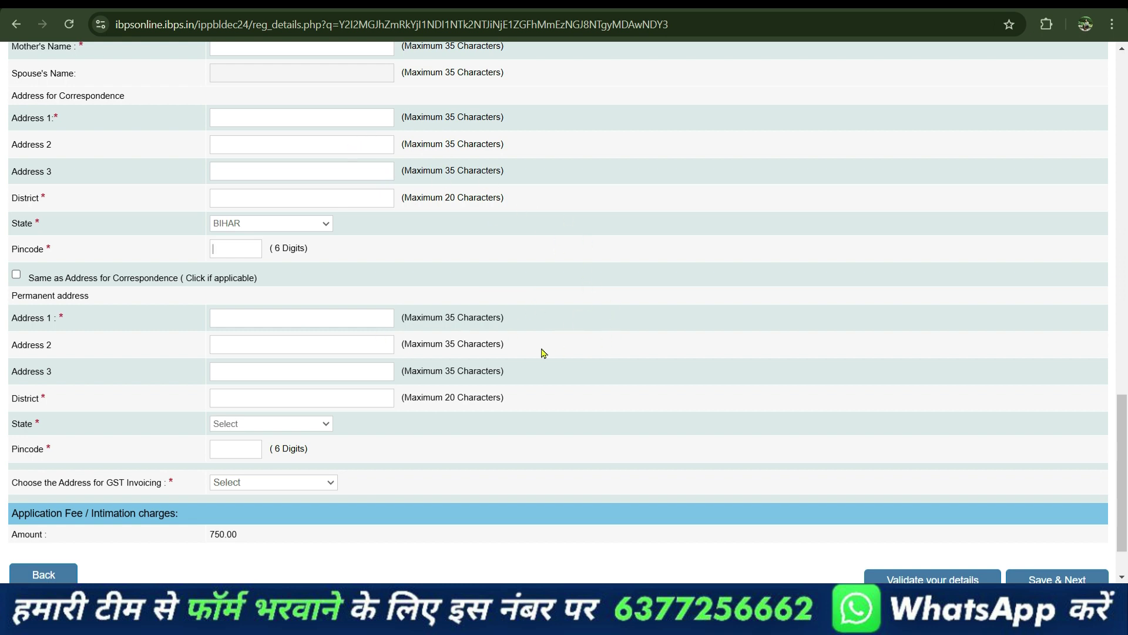
{"action": "scroll", "coordinate": [535, 353], "scroll_direction": "down", "scroll_amount": 2}
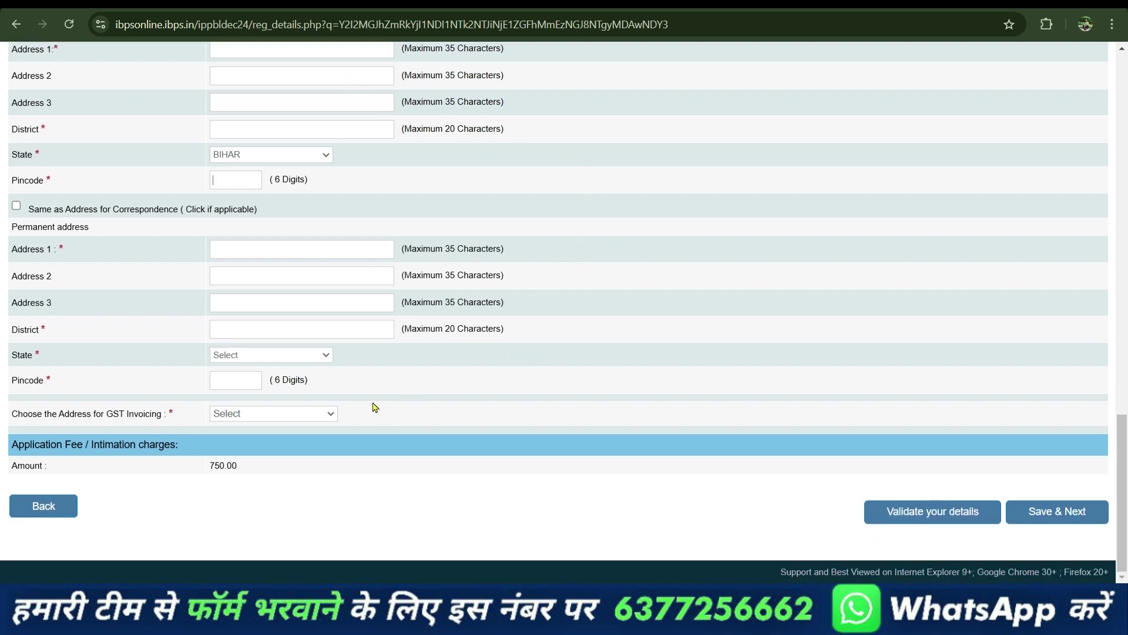
{"action": "left_click", "coordinate": [264, 414]}
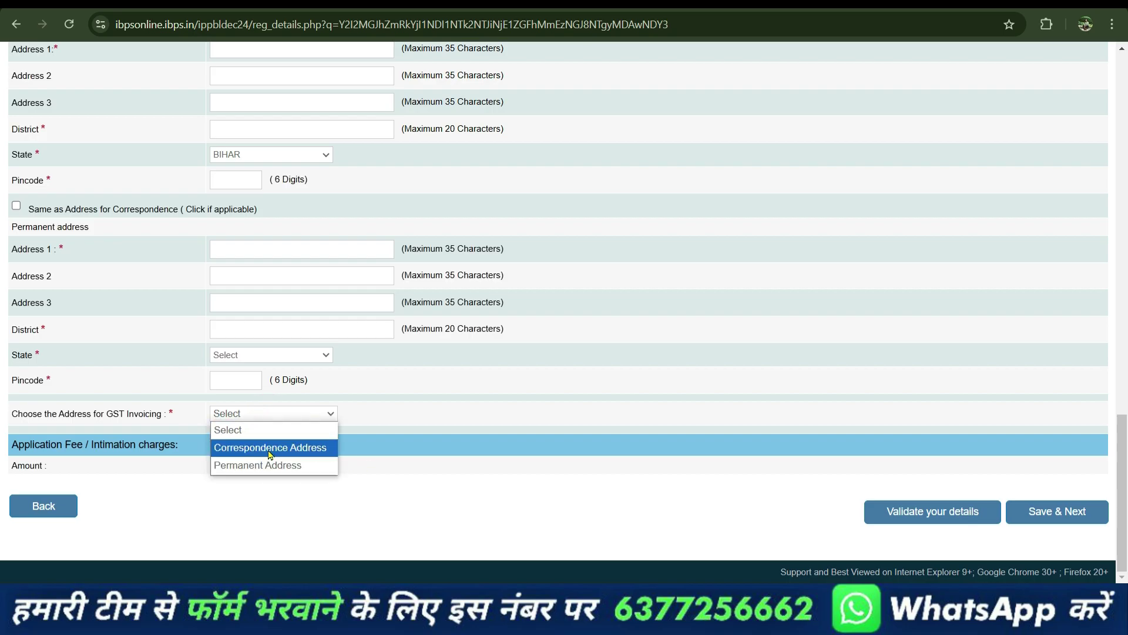
{"action": "left_click", "coordinate": [310, 464]}
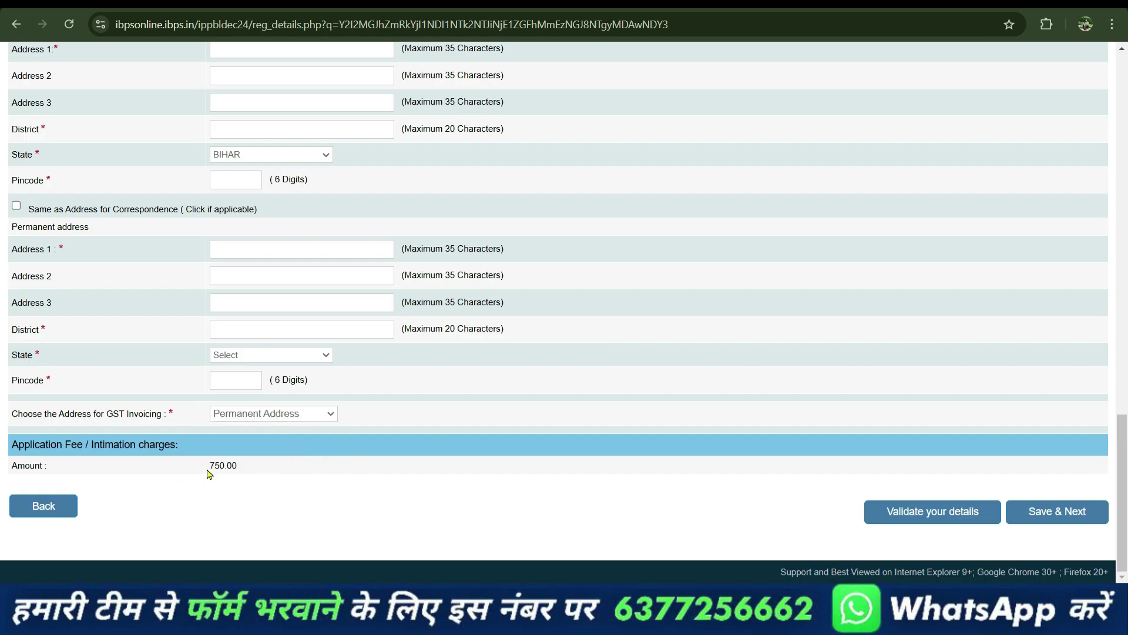
Validate the basic details, review the flagged fields, and save to proceed to the qualification, experience and languages section.
{"action": "left_click", "coordinate": [940, 516]}
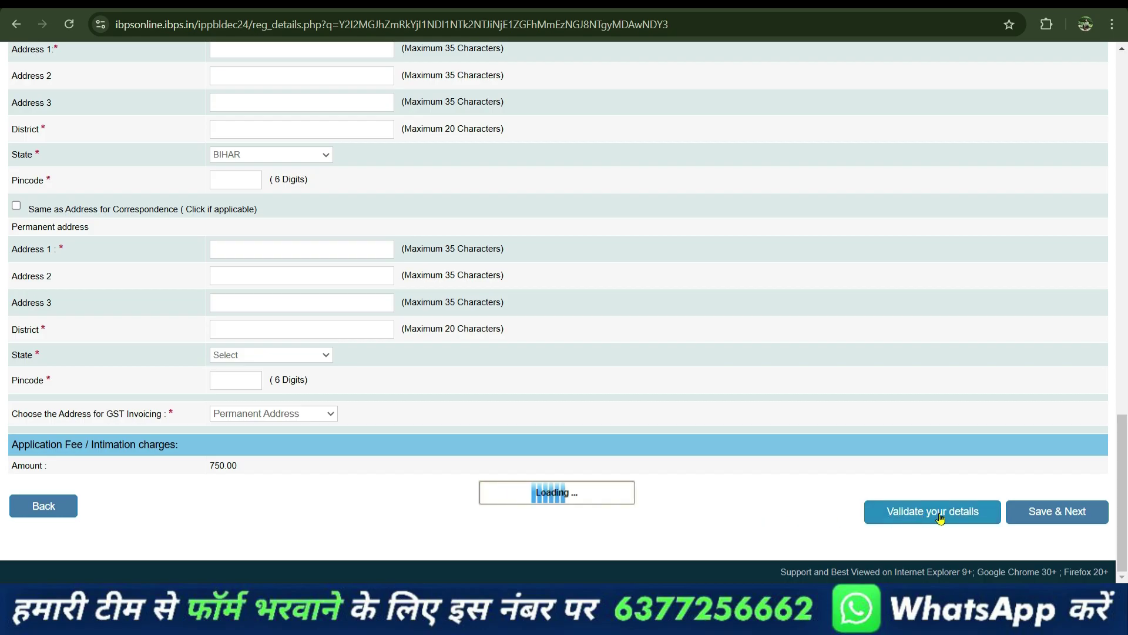
{"action": "scroll", "coordinate": [612, 282], "scroll_direction": "up", "scroll_amount": 6}
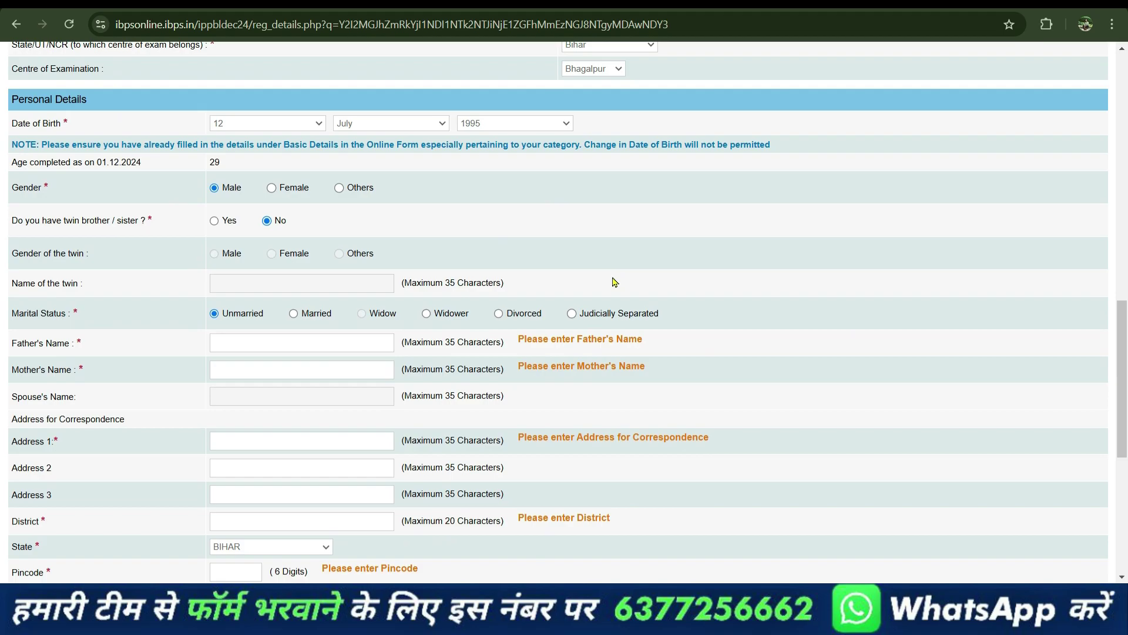
{"action": "scroll", "coordinate": [549, 378], "scroll_direction": "down", "scroll_amount": 6}
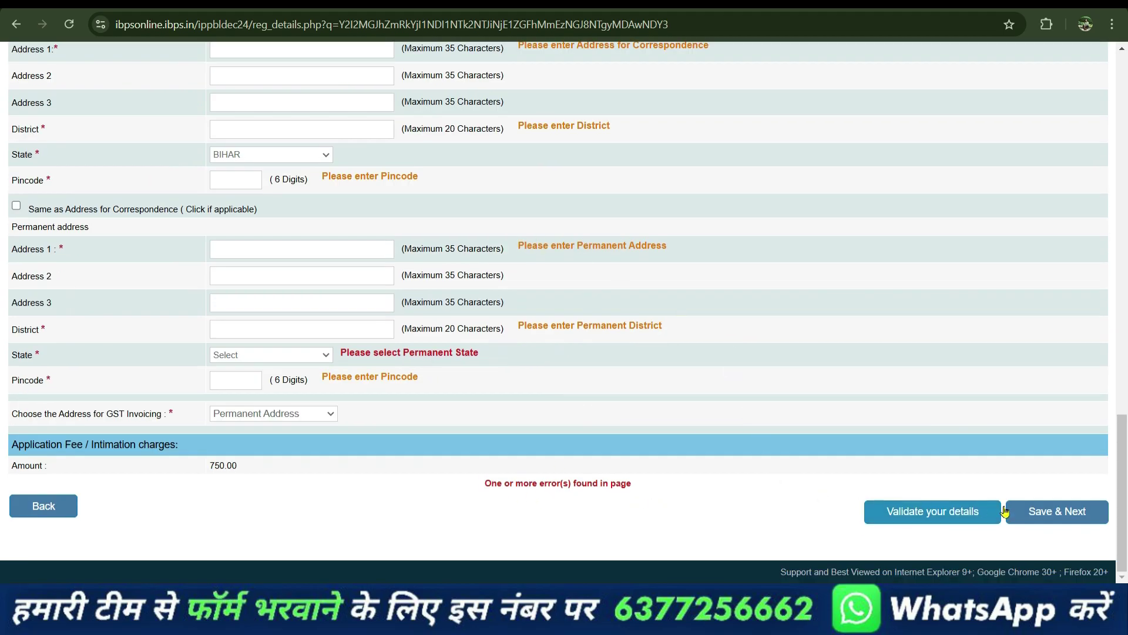
{"action": "left_click", "coordinate": [1056, 511]}
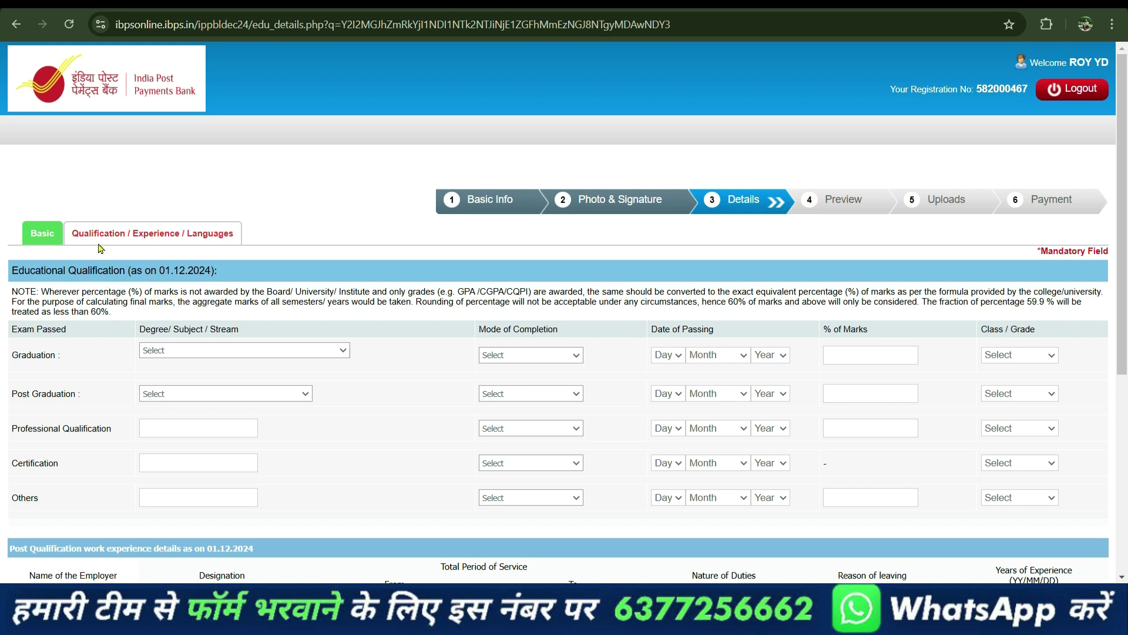
Set the graduation degree to B.E in Computer Science with Regular /full time course as the mode of completion.
{"action": "scroll", "coordinate": [287, 320], "scroll_direction": "down", "scroll_amount": 1}
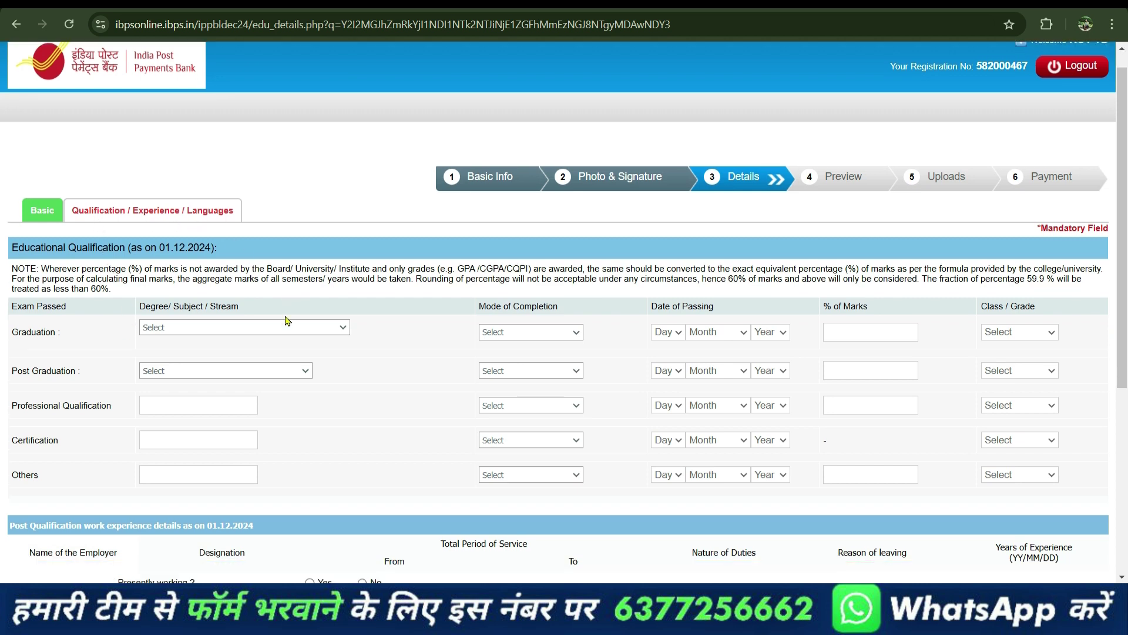
{"action": "scroll", "coordinate": [287, 320], "scroll_direction": "down", "scroll_amount": 3}
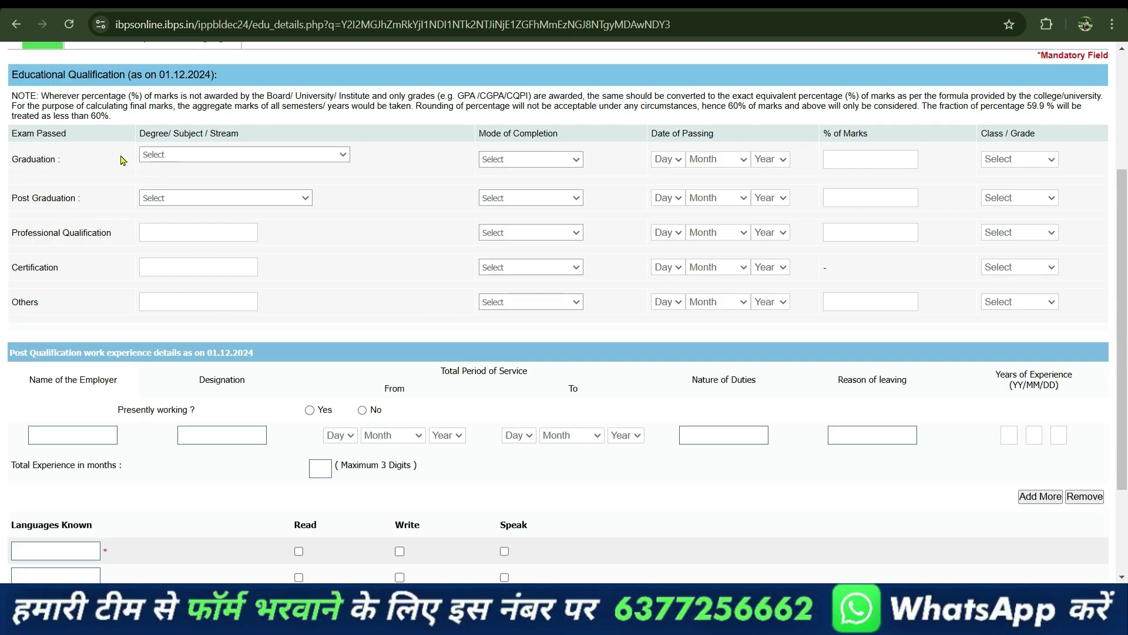
{"action": "left_click", "coordinate": [178, 155]}
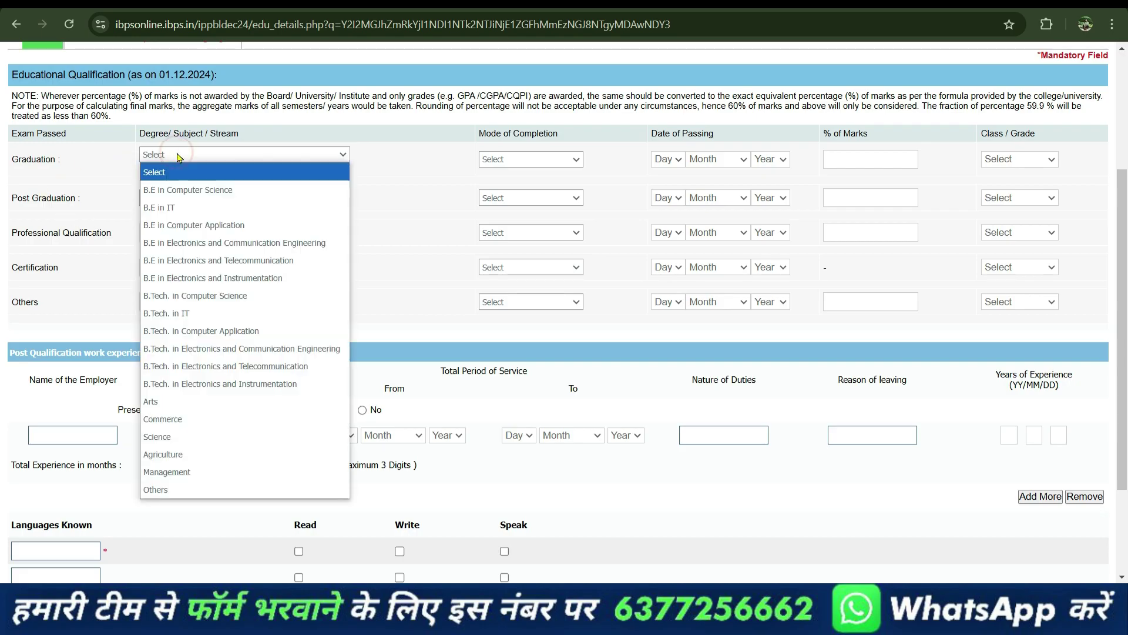
{"action": "left_click", "coordinate": [186, 191]}
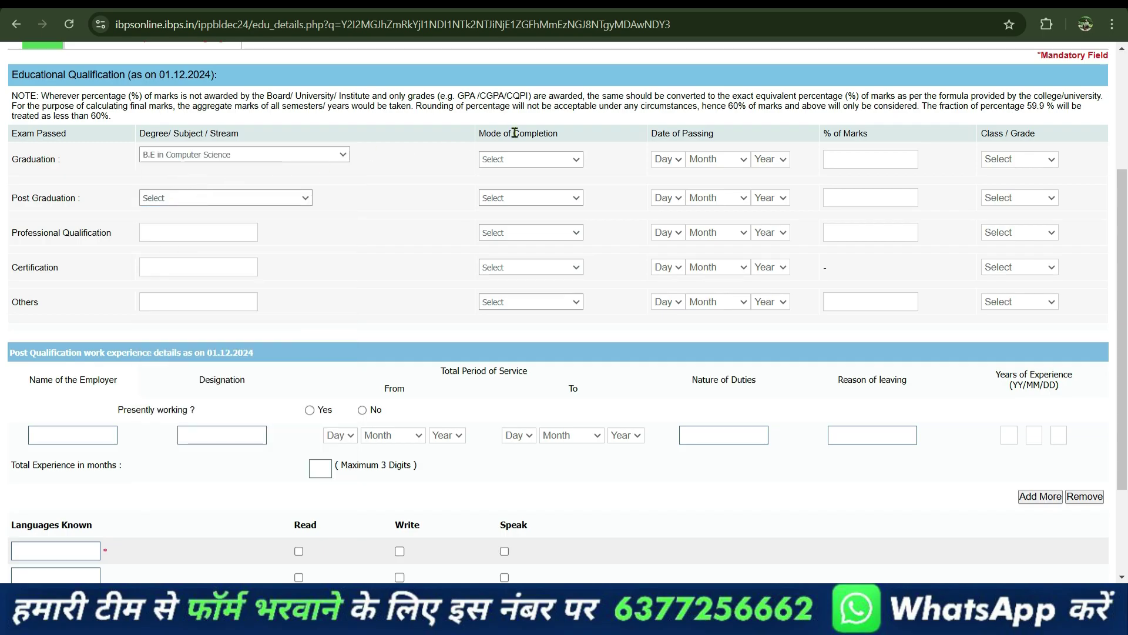
{"action": "left_click", "coordinate": [533, 157]}
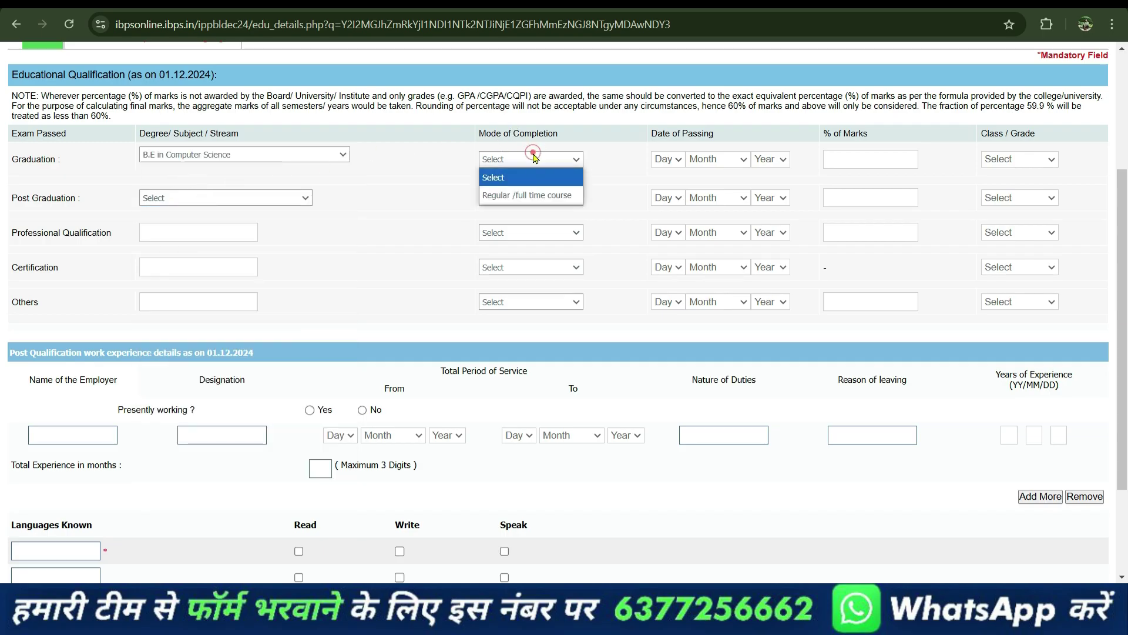
{"action": "left_click", "coordinate": [535, 195]}
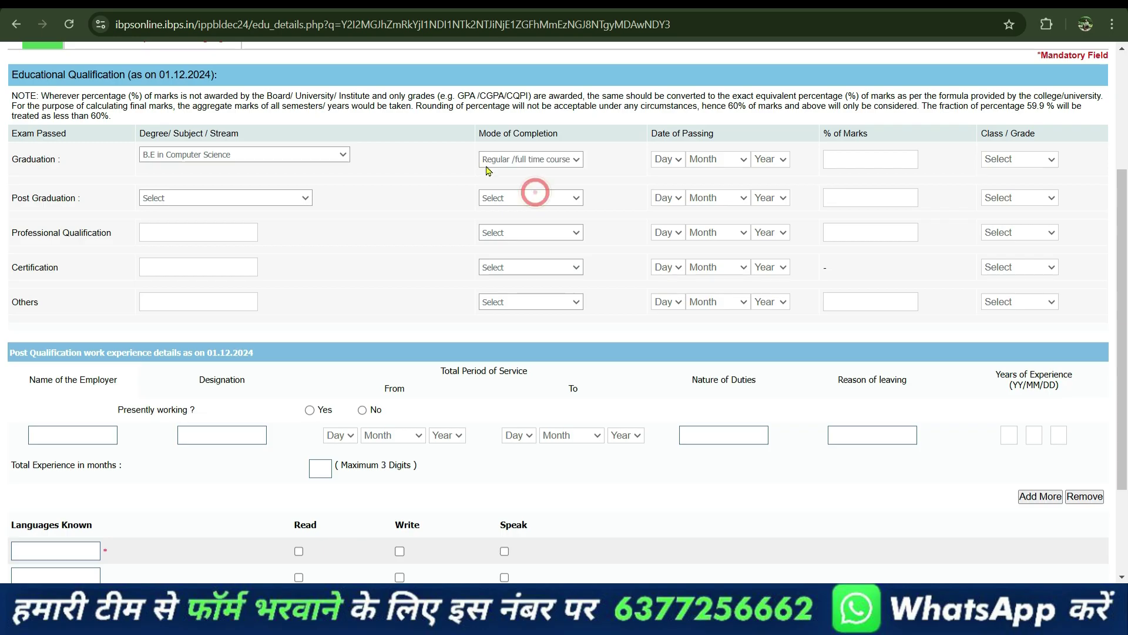
Set the graduation date of passing to 01 February 2010.
{"action": "left_click", "coordinate": [670, 158]}
{"action": "left_click", "coordinate": [661, 194]}
{"action": "left_click", "coordinate": [716, 159]}
{"action": "left_click", "coordinate": [713, 211]}
{"action": "left_click", "coordinate": [770, 159]}
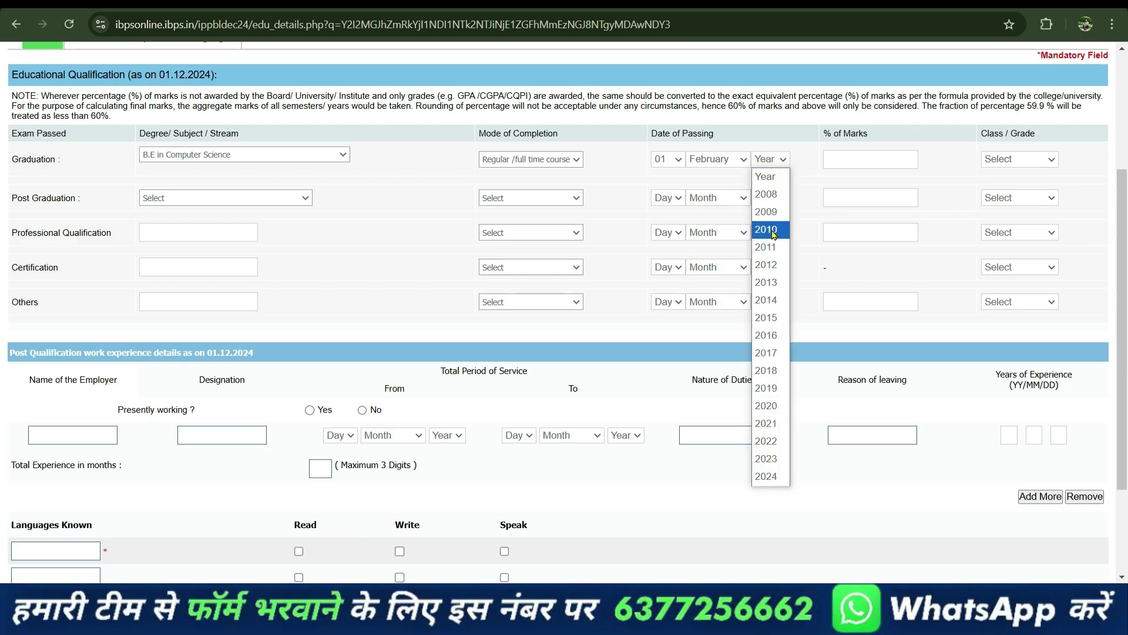
{"action": "left_click", "coordinate": [772, 229]}
Enter 80 as the graduation percentage of marks and choose First Class as the class.
{"action": "left_click", "coordinate": [839, 160]}
{"action": "type", "text": "80"}
{"action": "left_click", "coordinate": [1020, 159]}
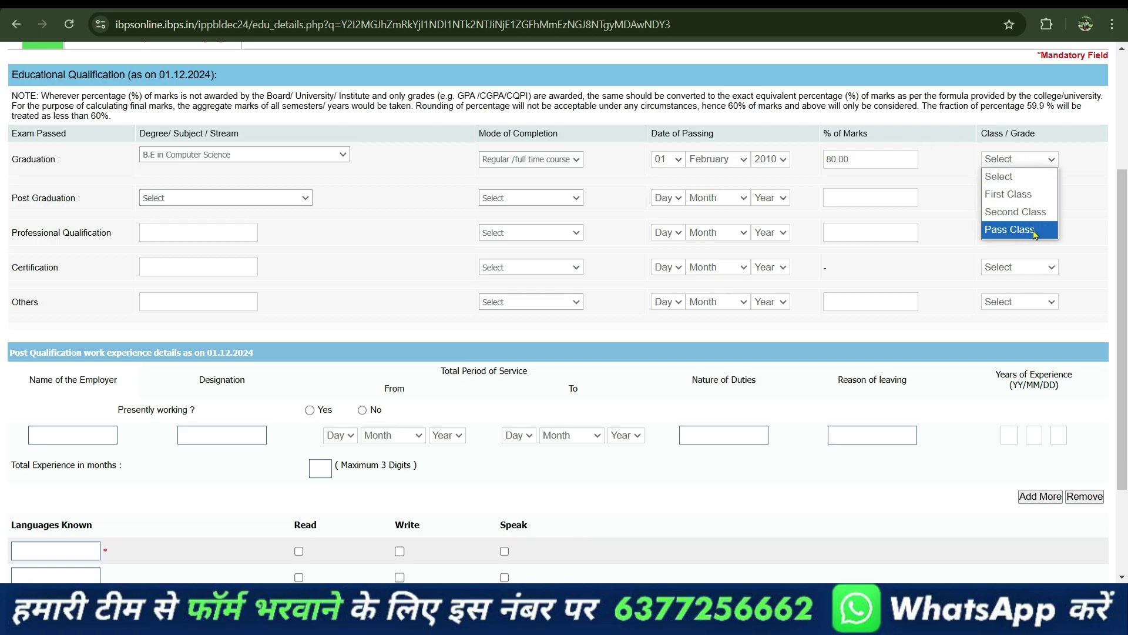
{"action": "left_click", "coordinate": [1011, 195]}
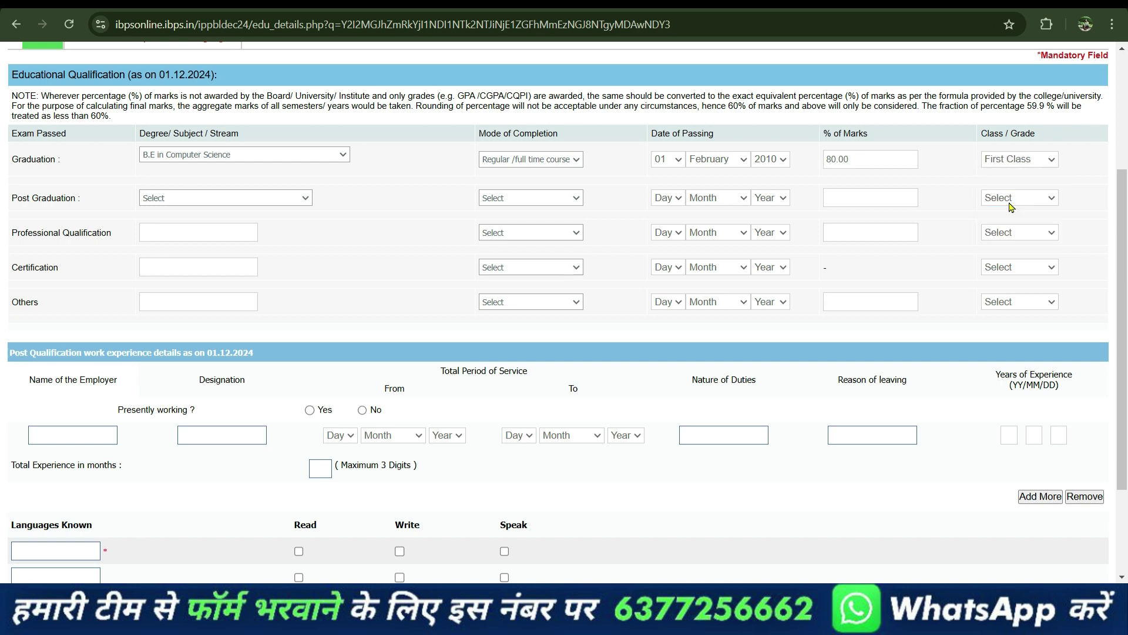
Answer Yes to presently working in the work experience details and go through the employer, designation and nature of duties fields.
{"action": "scroll", "coordinate": [593, 288], "scroll_direction": "down", "scroll_amount": 3}
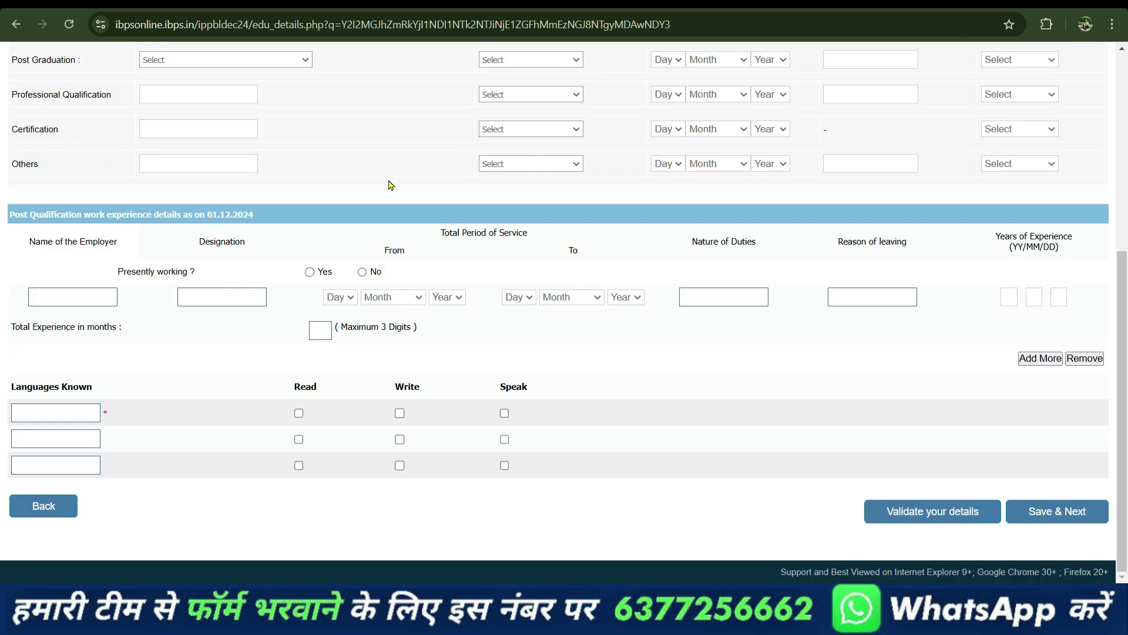
{"action": "scroll", "coordinate": [382, 164], "scroll_direction": "up", "scroll_amount": 3}
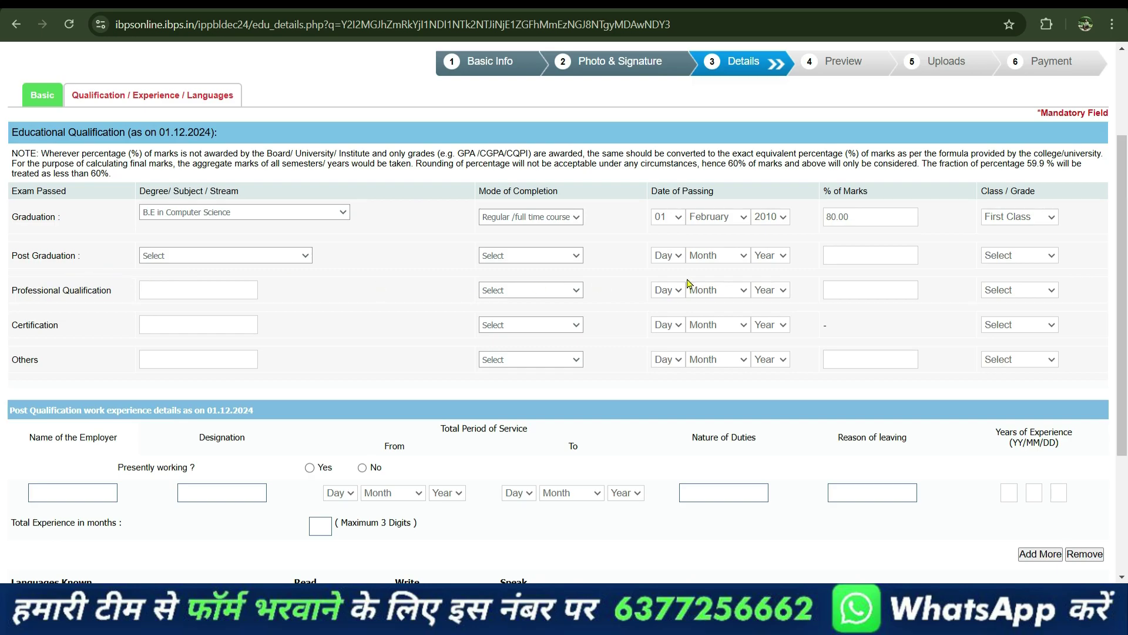
{"action": "scroll", "coordinate": [688, 283], "scroll_direction": "down", "scroll_amount": 3}
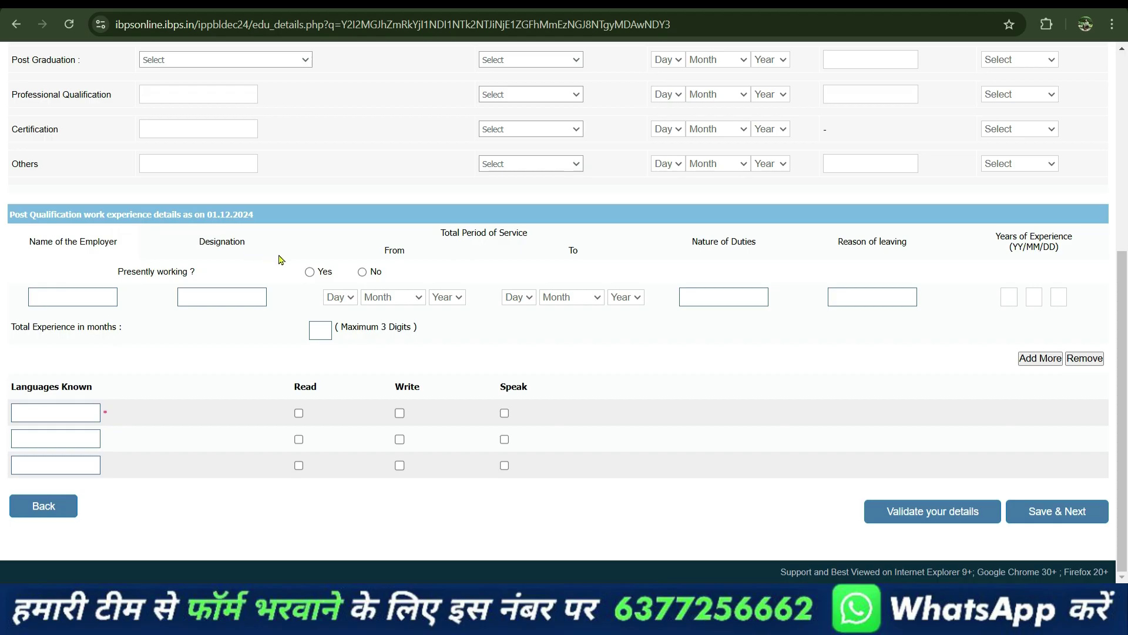
{"action": "left_click", "coordinate": [309, 272]}
{"action": "left_click", "coordinate": [310, 275]}
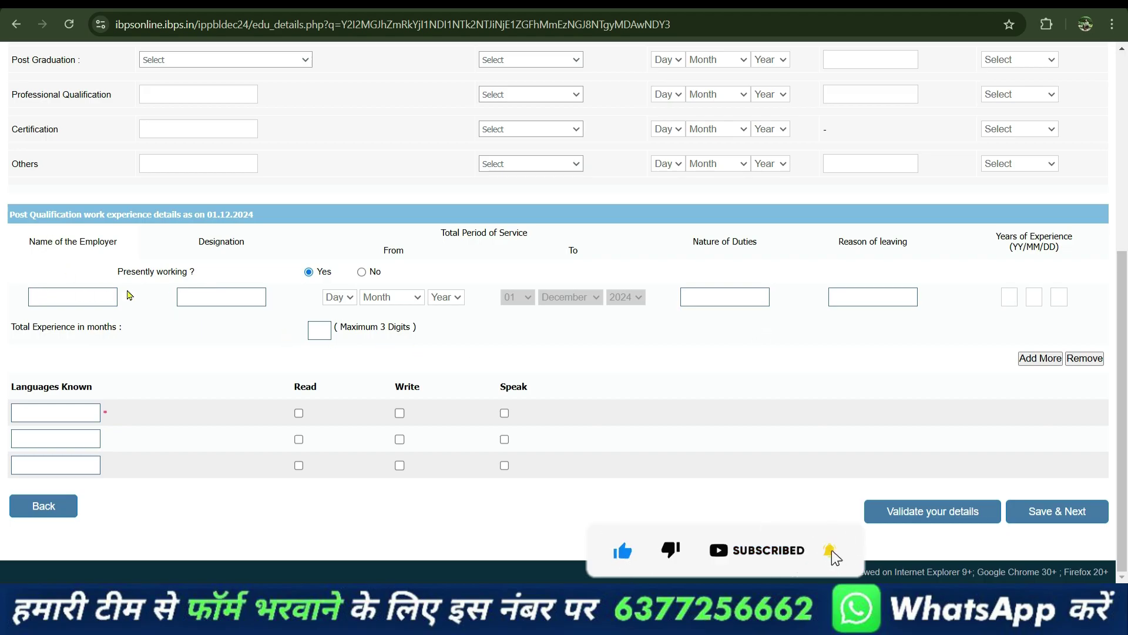
{"action": "left_click", "coordinate": [81, 292]}
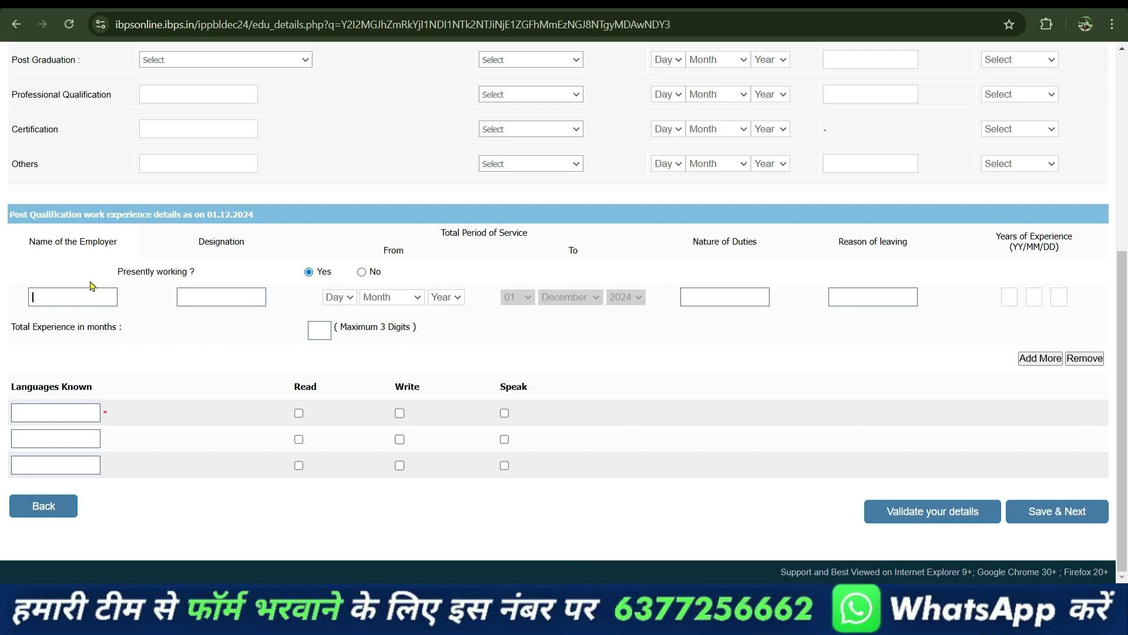
{"action": "left_click", "coordinate": [215, 296]}
{"action": "left_click", "coordinate": [715, 304]}
{"action": "left_click", "coordinate": [715, 304]}
Mark the first known language as read, written and spoken, and save the details to proceed to the preview.
{"action": "left_click", "coordinate": [45, 408]}
{"action": "left_click", "coordinate": [299, 413]}
{"action": "left_click", "coordinate": [400, 413]}
{"action": "left_click", "coordinate": [505, 413]}
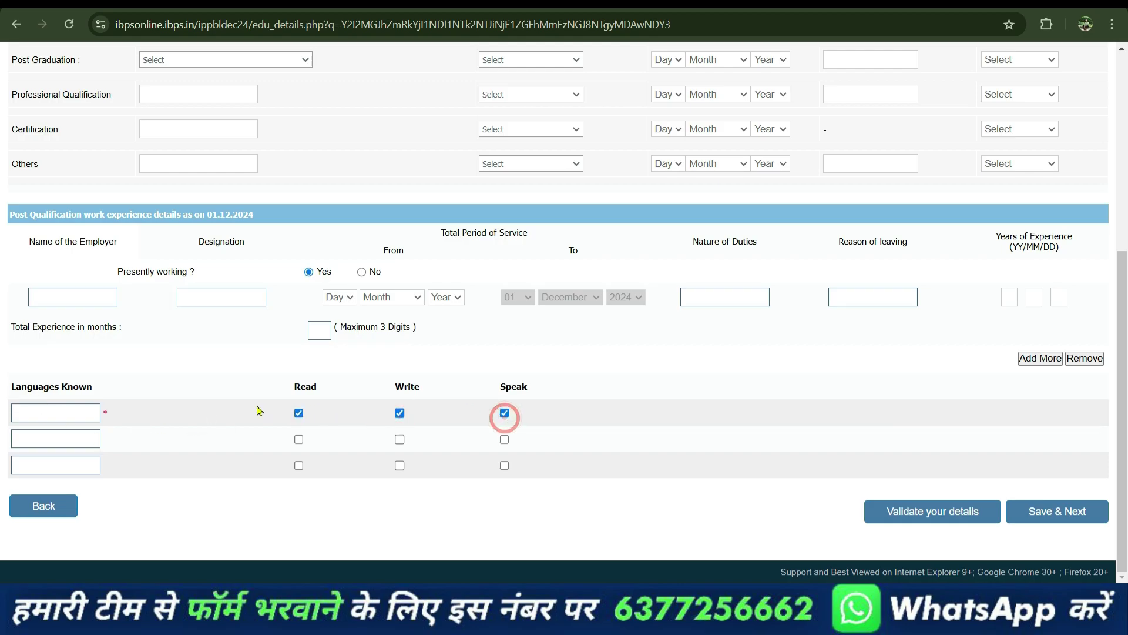
{"action": "left_click", "coordinate": [43, 416]}
{"action": "left_click", "coordinate": [1051, 524]}
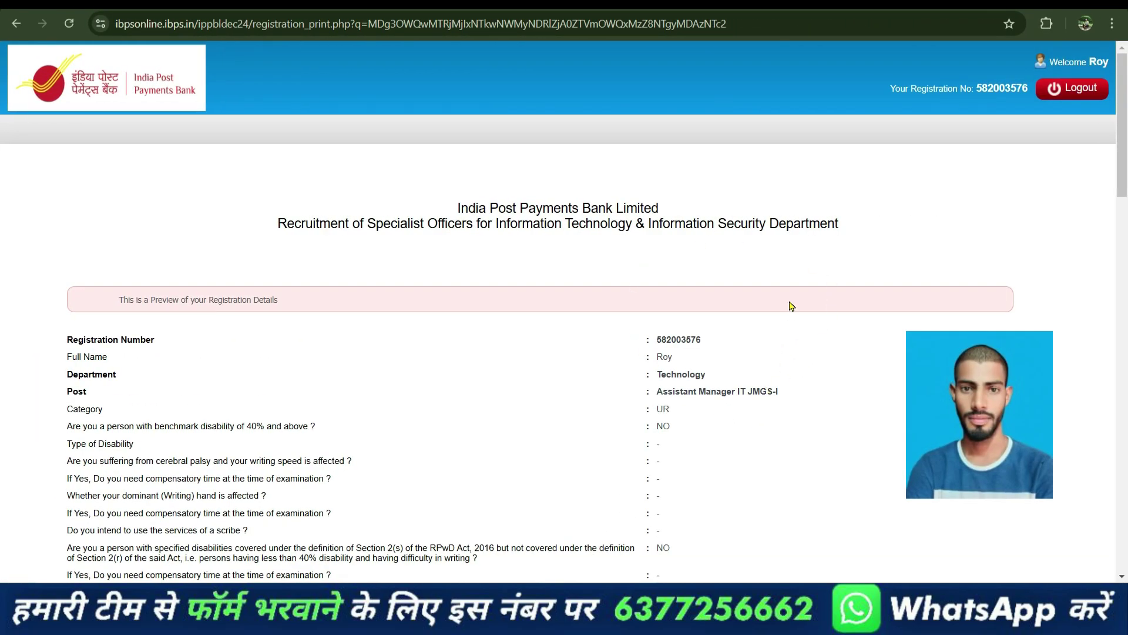
Review the registration preview from start to end and agree to the declaration.
{"action": "scroll", "coordinate": [805, 386], "scroll_direction": "down", "scroll_amount": 20}
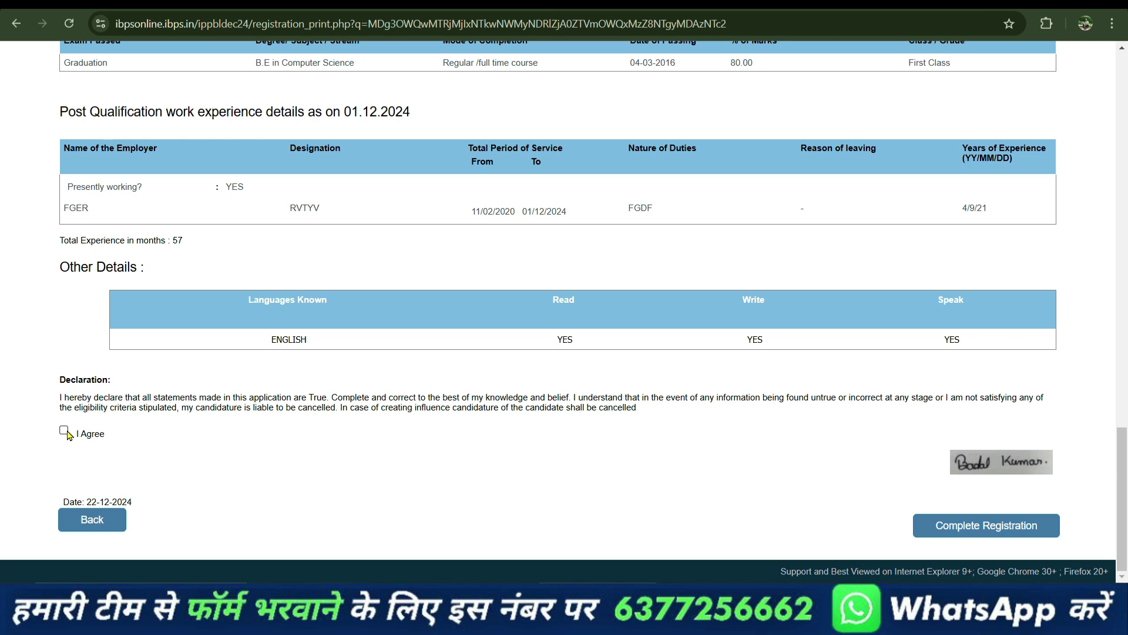
{"action": "scroll", "coordinate": [406, 379], "scroll_direction": "up", "scroll_amount": 15}
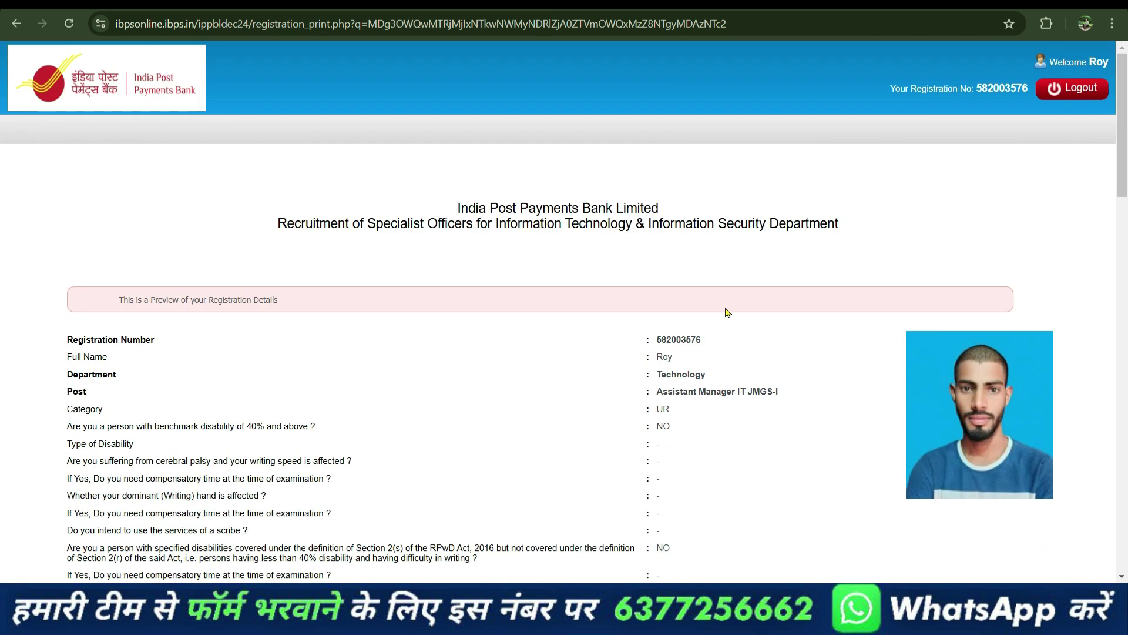
{"action": "scroll", "coordinate": [620, 340], "scroll_direction": "down", "scroll_amount": 20}
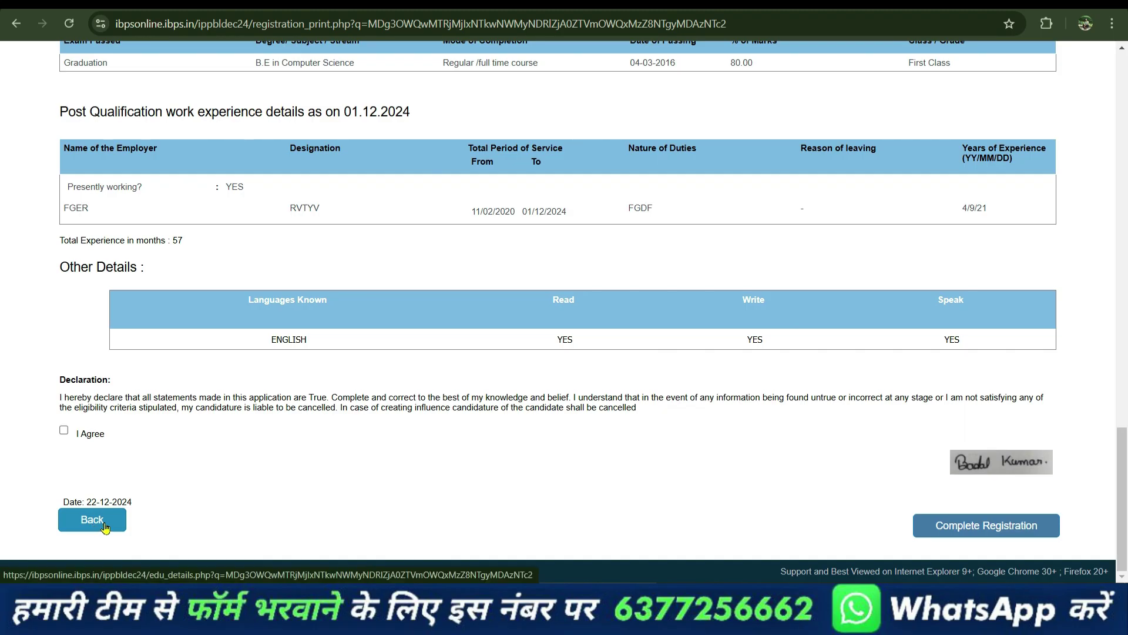
{"action": "left_click", "coordinate": [64, 430]}
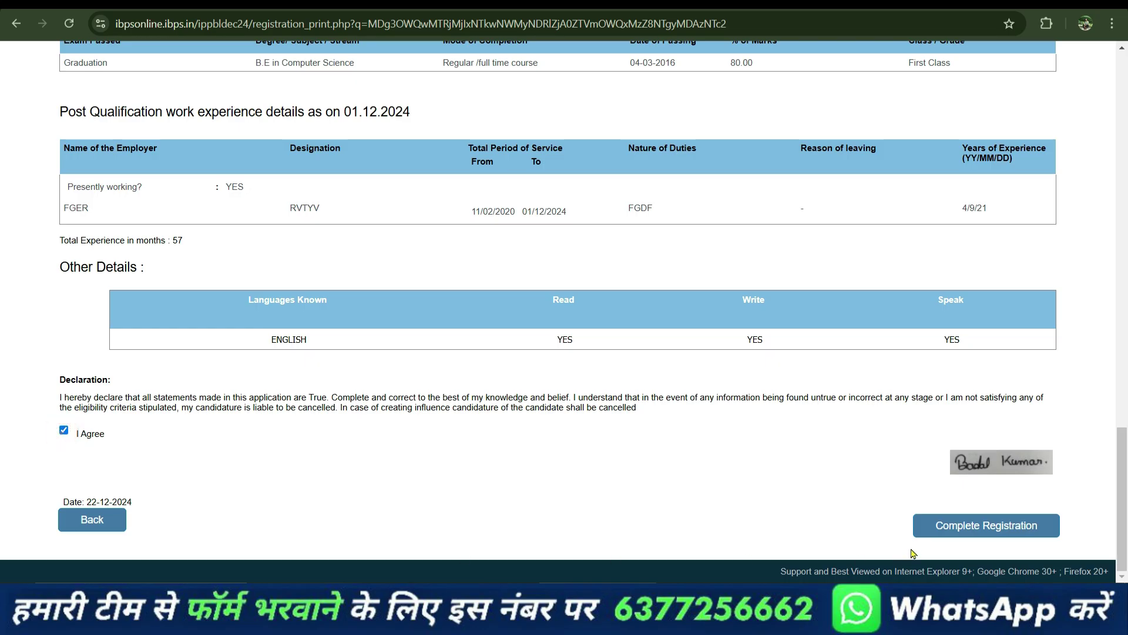
Complete the registration from the preview and accept both confirmation prompts to proceed to the document uploads.
{"action": "left_click", "coordinate": [1006, 533]}
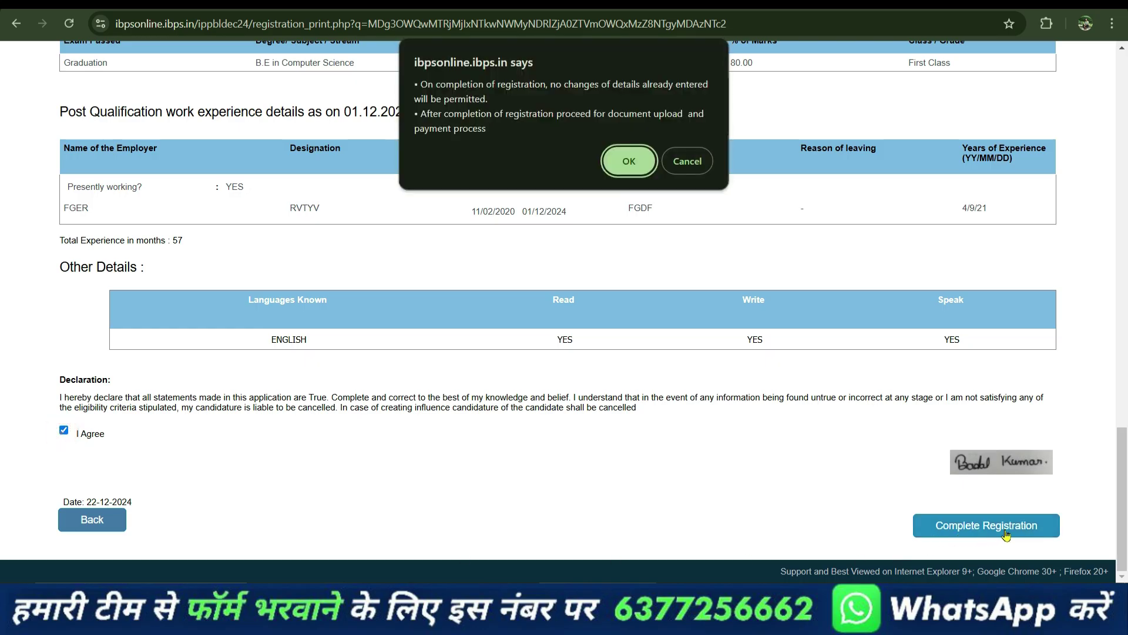
{"action": "left_click", "coordinate": [625, 167]}
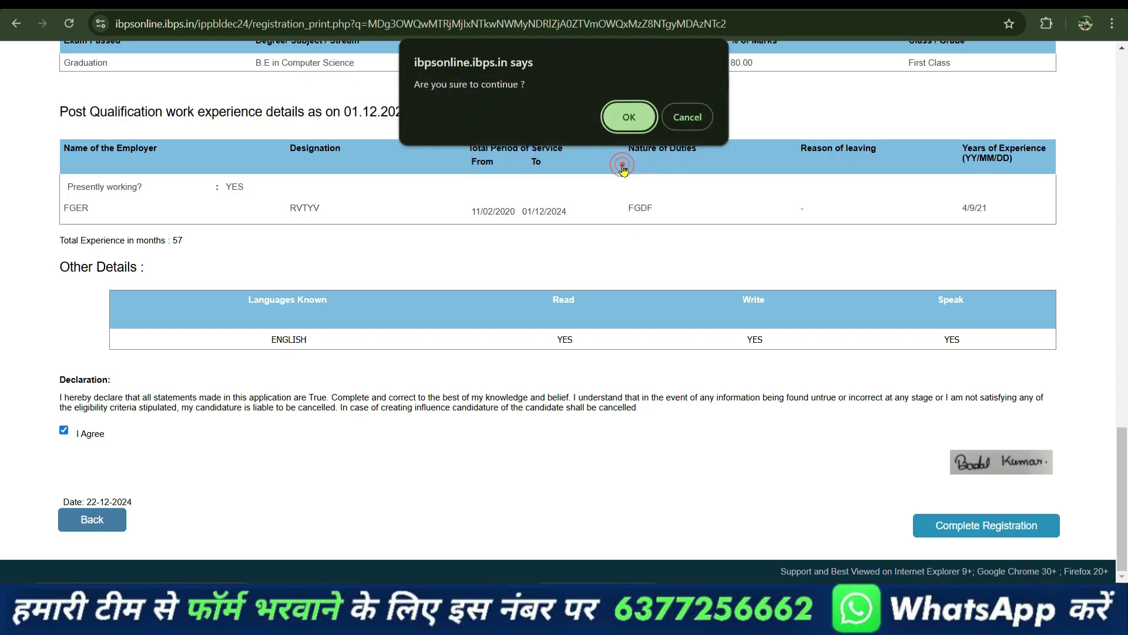
{"action": "left_click", "coordinate": [632, 118]}
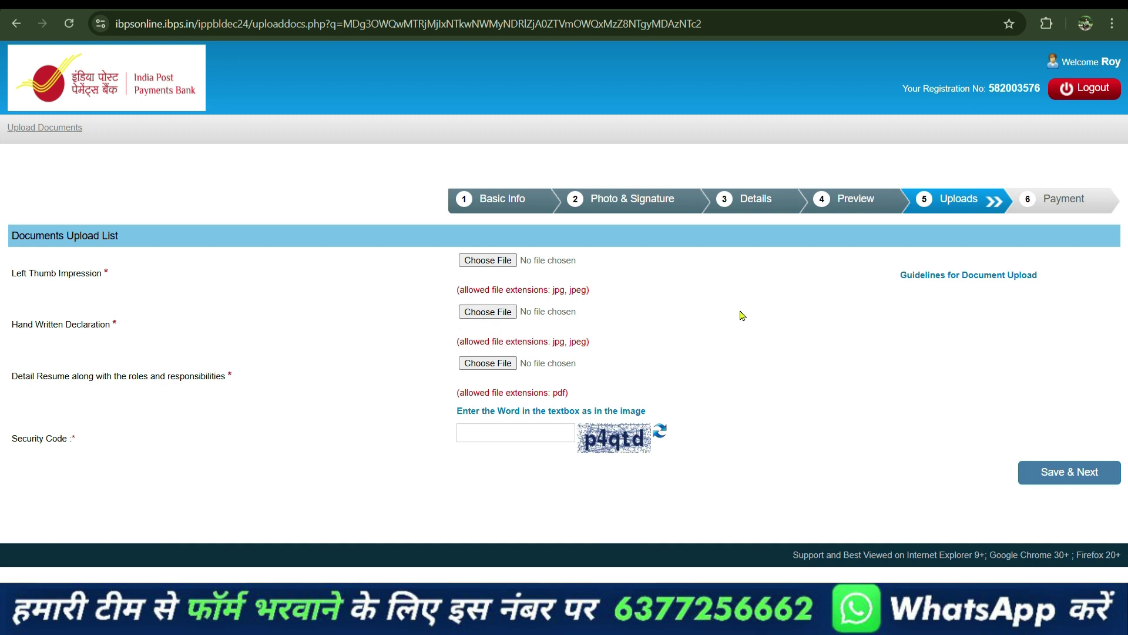
Open the guidelines for document upload and read through the scanning requirements and the upload procedure.
{"action": "left_click", "coordinate": [949, 281]}
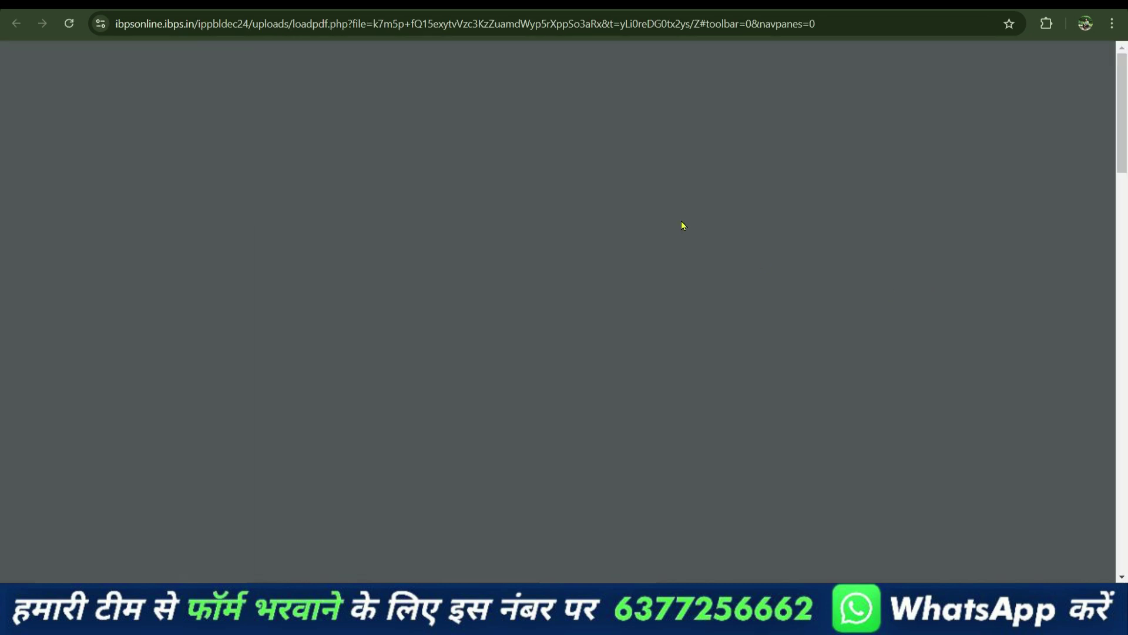
{"action": "scroll", "coordinate": [686, 230], "scroll_direction": "down", "scroll_amount": 15}
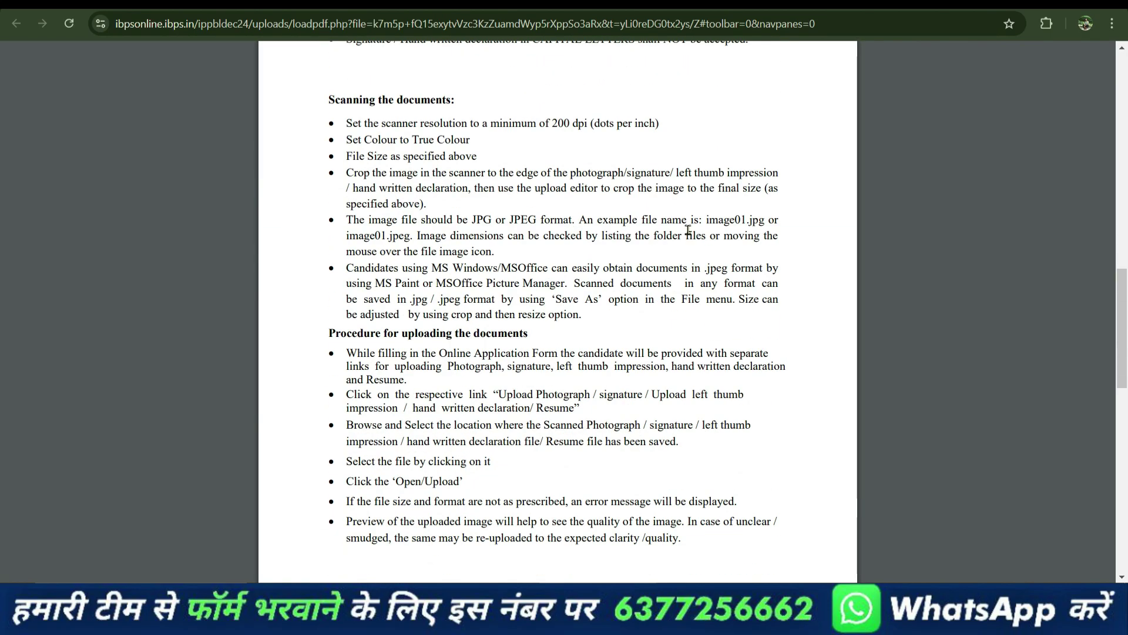
{"action": "scroll", "coordinate": [687, 230], "scroll_direction": "down", "scroll_amount": 10}
{"action": "scroll", "coordinate": [495, 335], "scroll_direction": "up", "scroll_amount": 9}
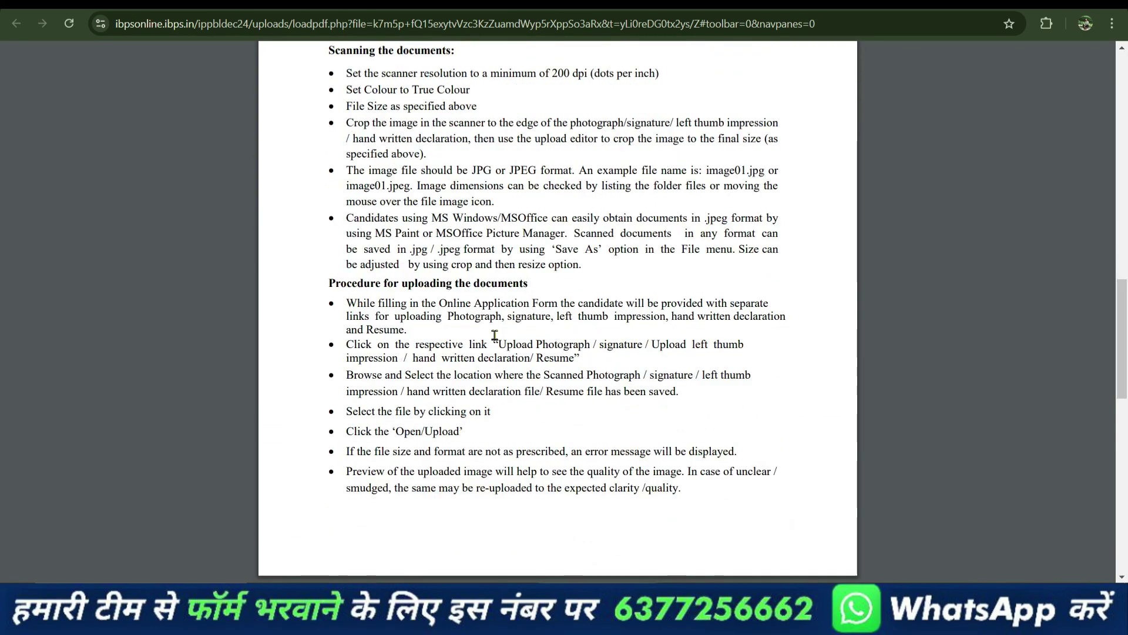
{"action": "scroll", "coordinate": [495, 335], "scroll_direction": "up", "scroll_amount": 3}
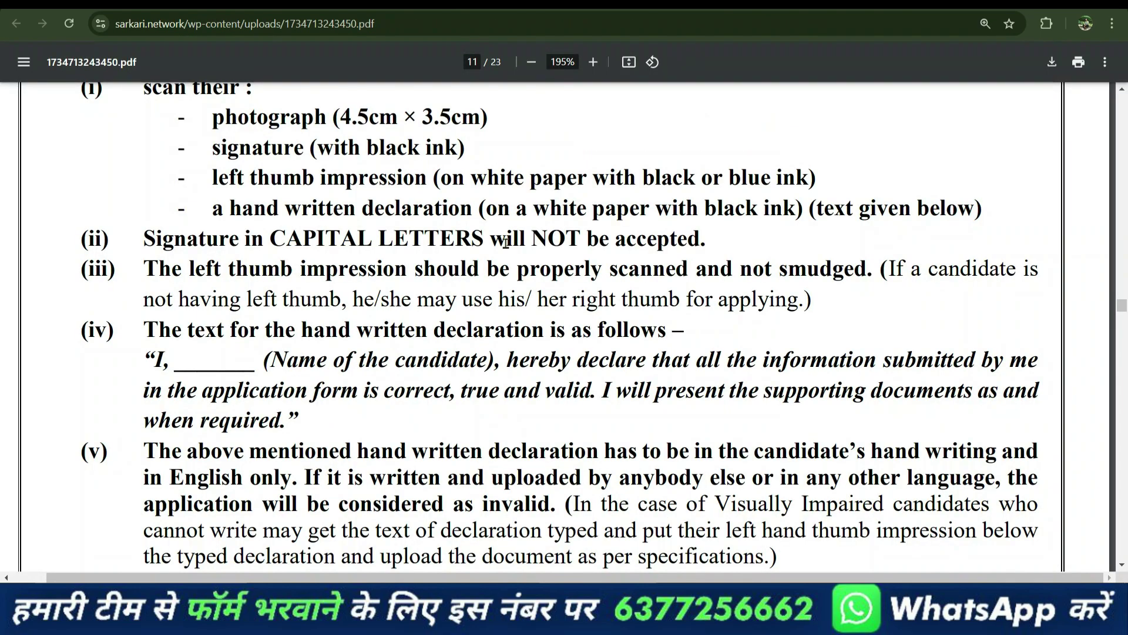
Highlight the hand written declaration text in item (iv) of the recruitment notification PDF and check the surrounding online application guidelines.
{"action": "left_click_drag", "start_coordinate": [144, 356], "coordinate": [306, 422]}
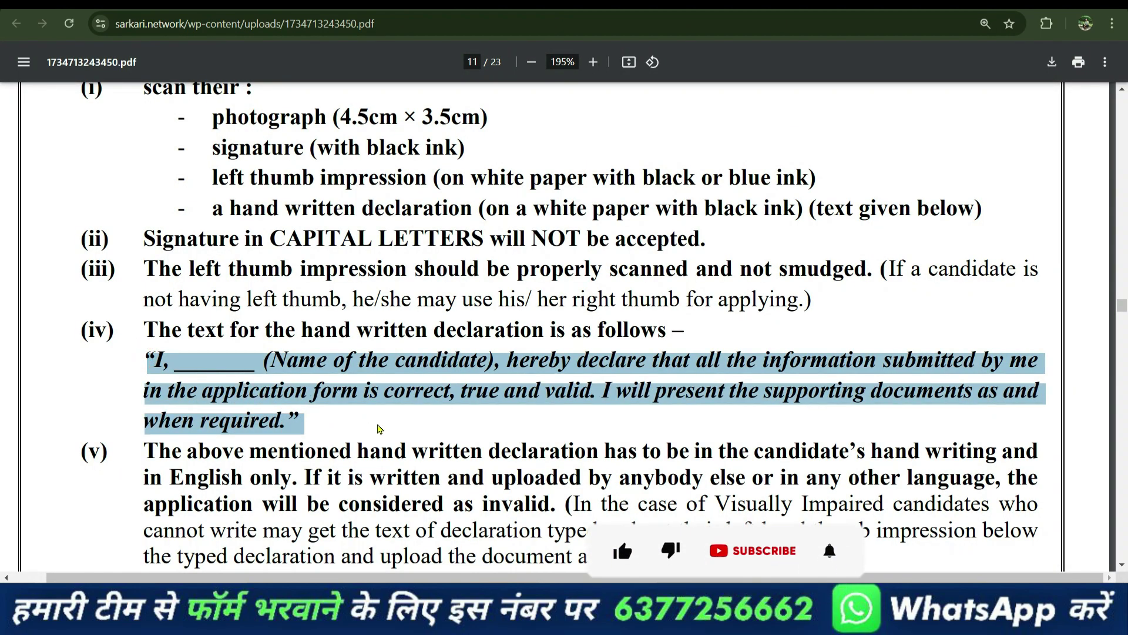
{"action": "scroll", "coordinate": [378, 429], "scroll_direction": "up", "scroll_amount": 10}
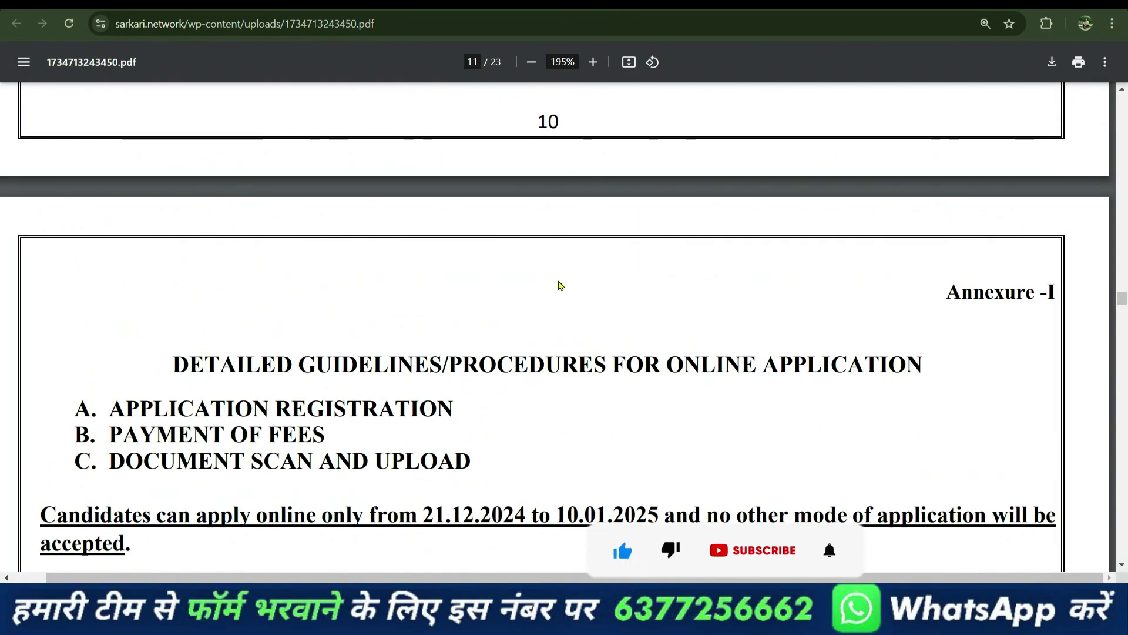
{"action": "scroll", "coordinate": [265, 395], "scroll_direction": "down", "scroll_amount": 10}
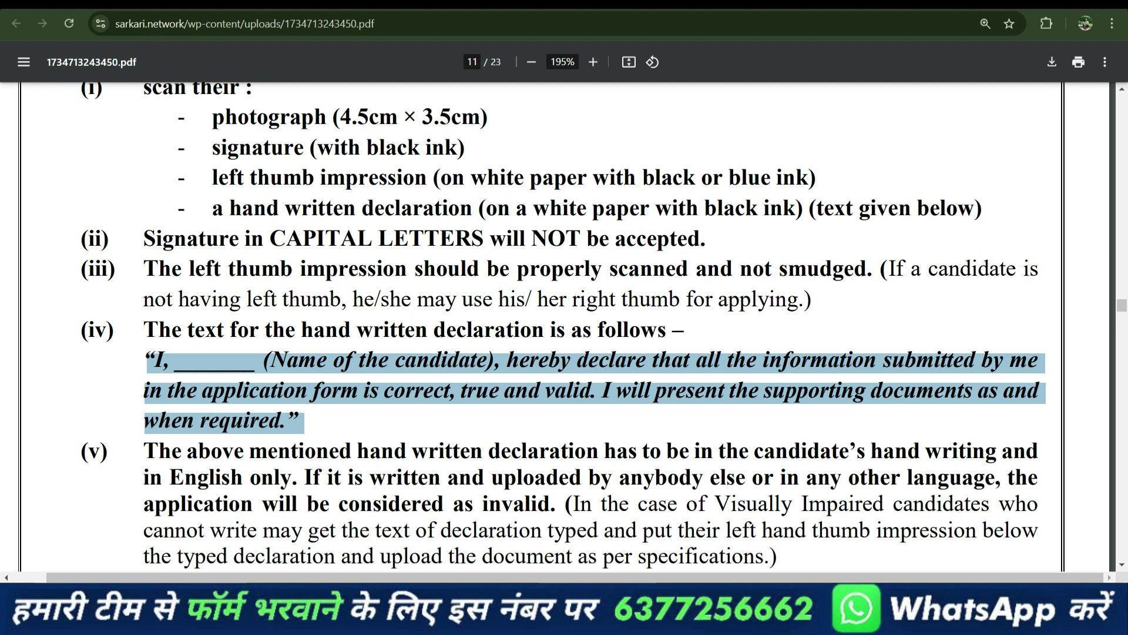
Attach thum.jpg as thumb impression, written.jpg as declaration and FINAL.pdf as resume, enter the security code, then save and confirm the final submission.
{"action": "key", "text": "ctrl+Tab"}
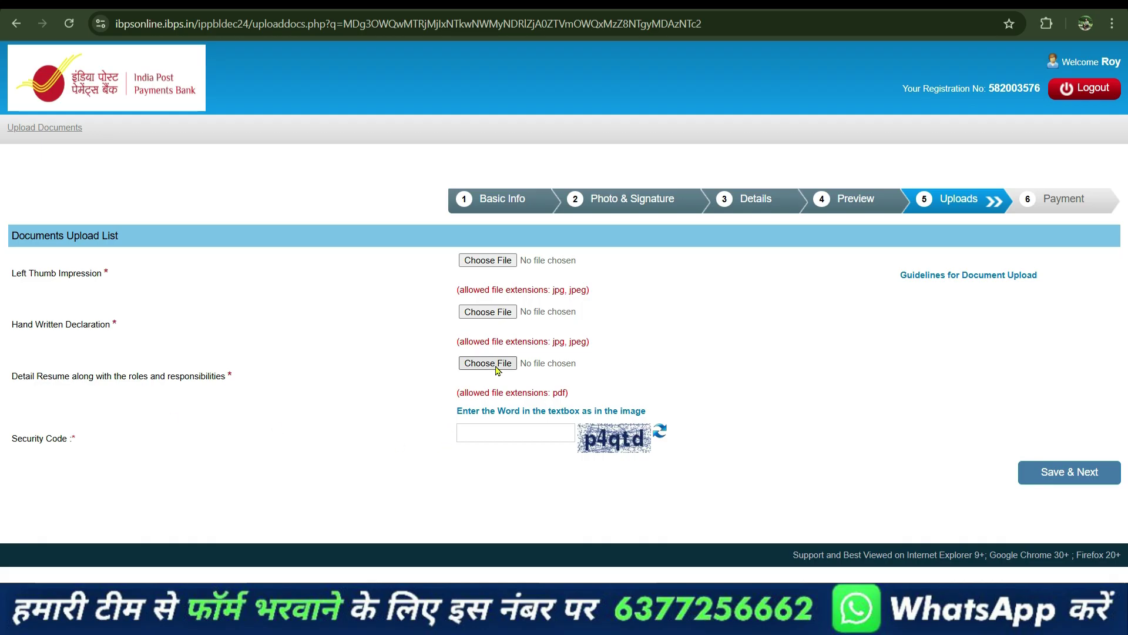
{"action": "left_click", "coordinate": [510, 433]}
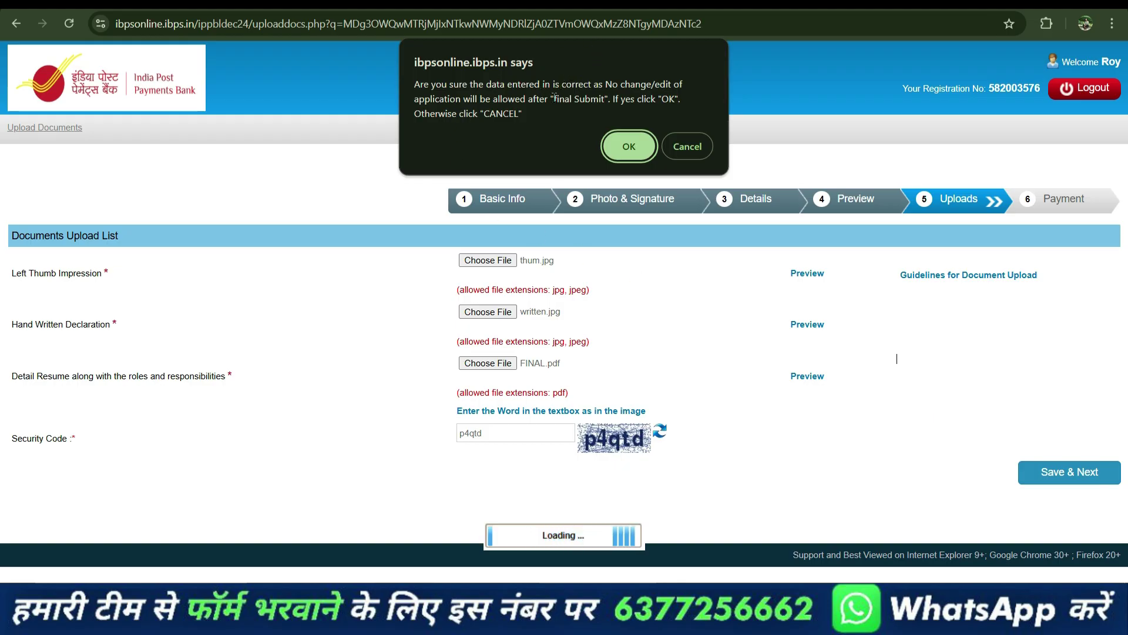
{"action": "left_click", "coordinate": [629, 149]}
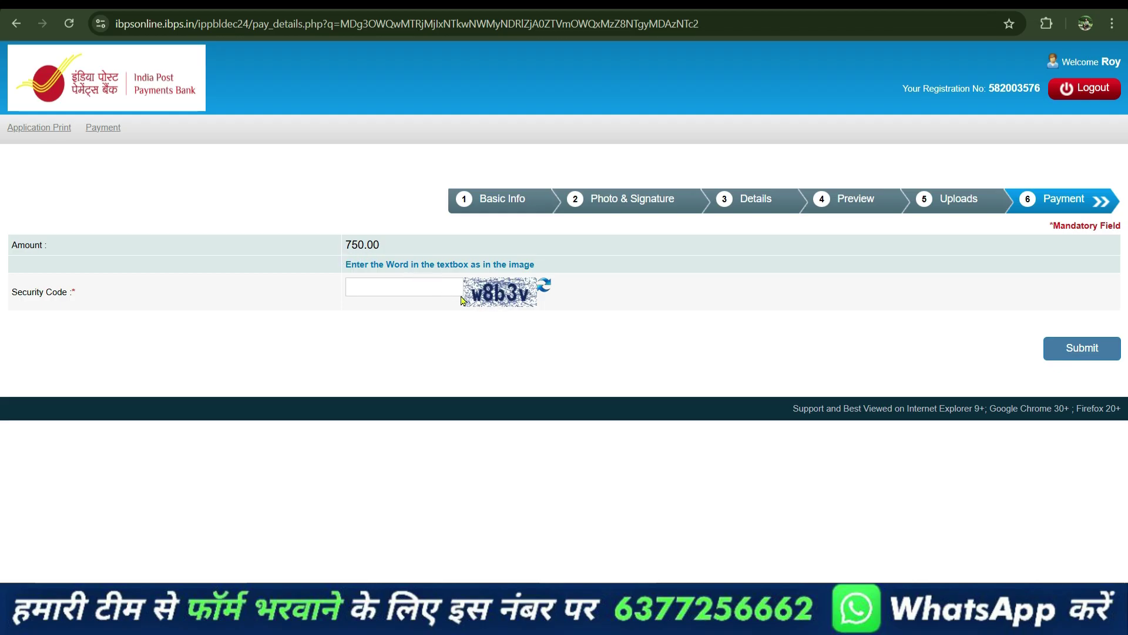
Go from the payment page's security code field to the application print view and look through the submitted application.
{"action": "left_click", "coordinate": [420, 291]}
{"action": "left_click", "coordinate": [42, 129]}
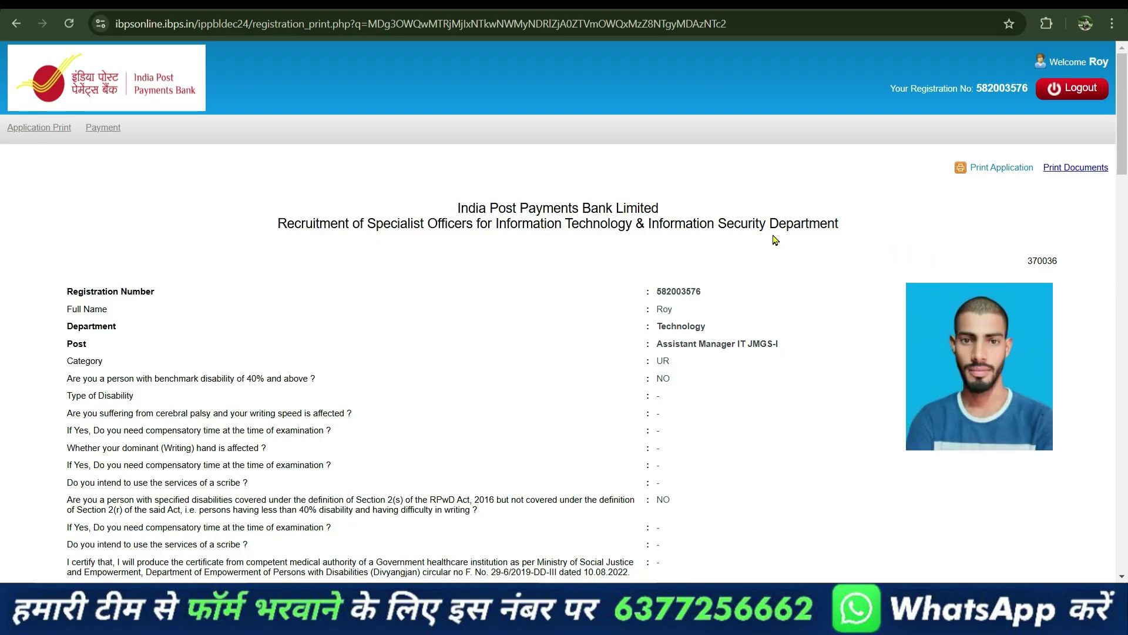
{"action": "scroll", "coordinate": [536, 407], "scroll_direction": "down", "scroll_amount": 6}
{"action": "scroll", "coordinate": [645, 418], "scroll_direction": "up", "scroll_amount": 6}
Preview the application printout, look through its pages and cancel printing.
{"action": "left_click", "coordinate": [1003, 171]}
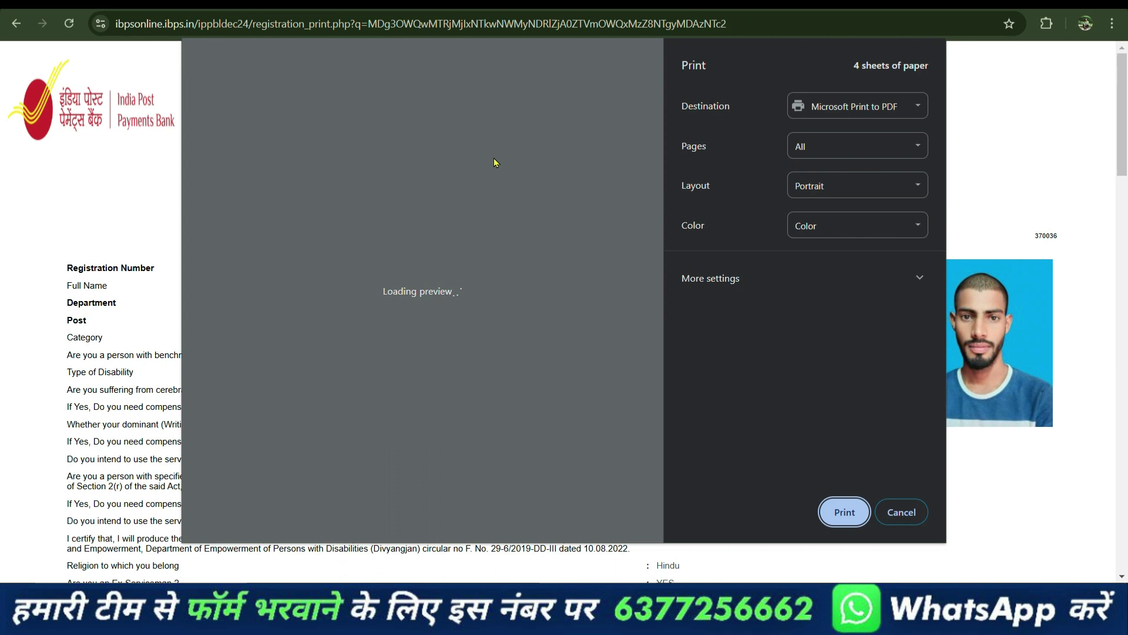
{"action": "scroll", "coordinate": [538, 298], "scroll_direction": "down", "scroll_amount": 15}
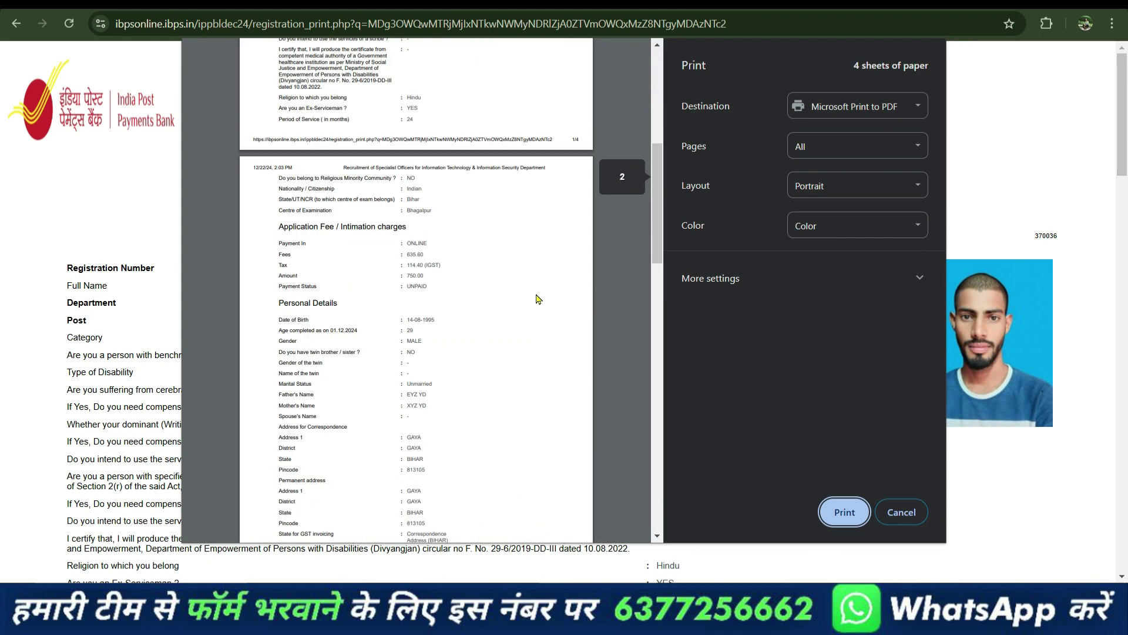
{"action": "scroll", "coordinate": [541, 300], "scroll_direction": "up", "scroll_amount": 15}
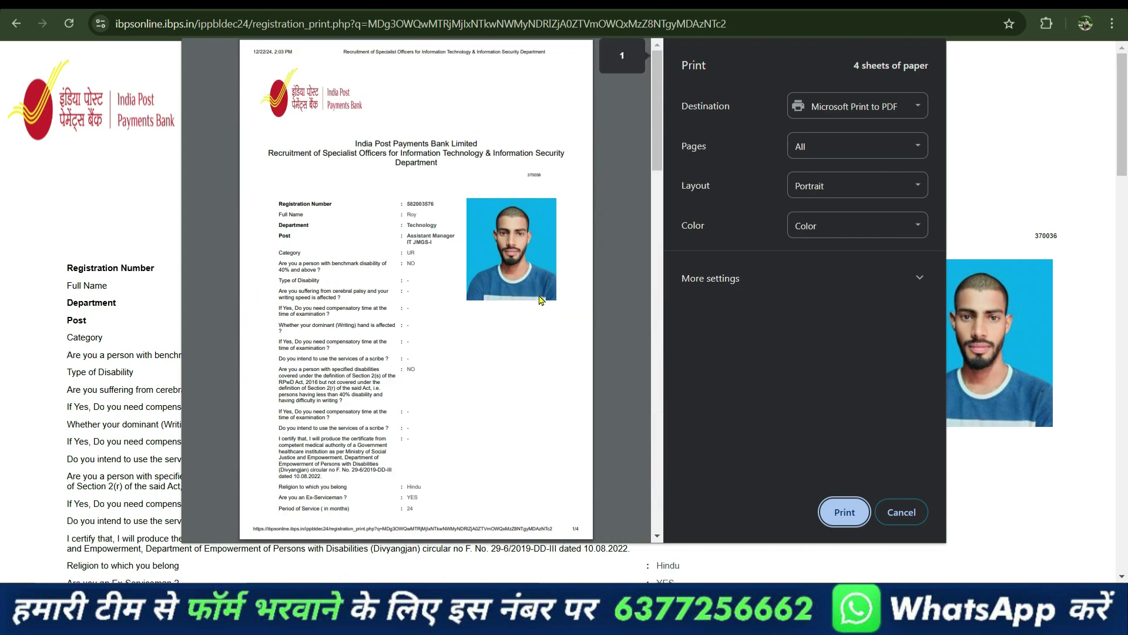
{"action": "left_click", "coordinate": [909, 509]}
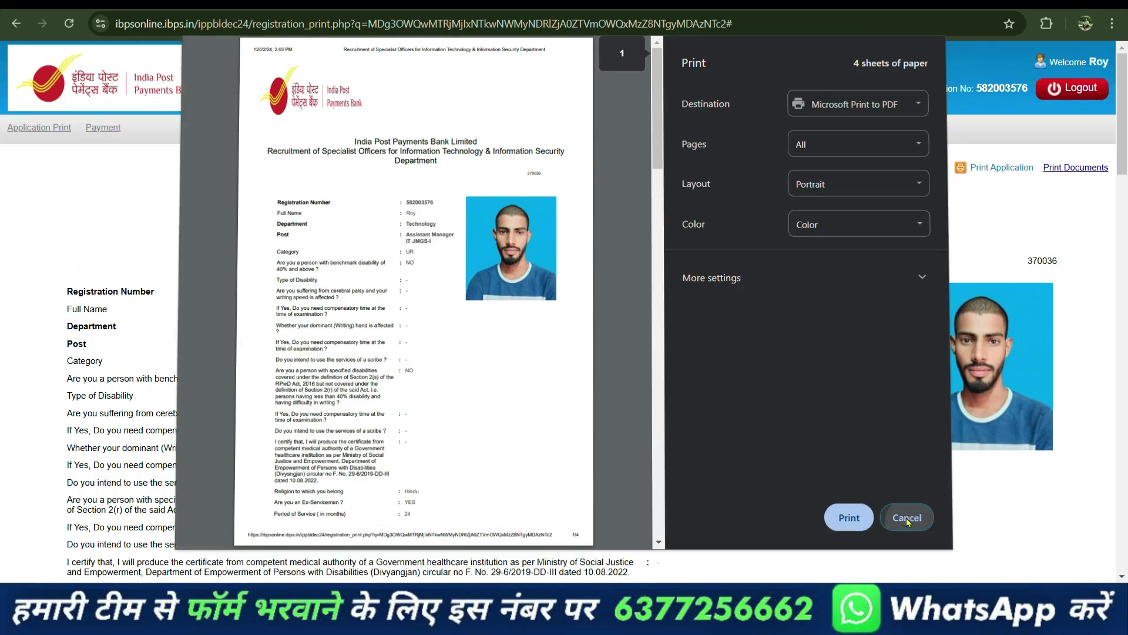